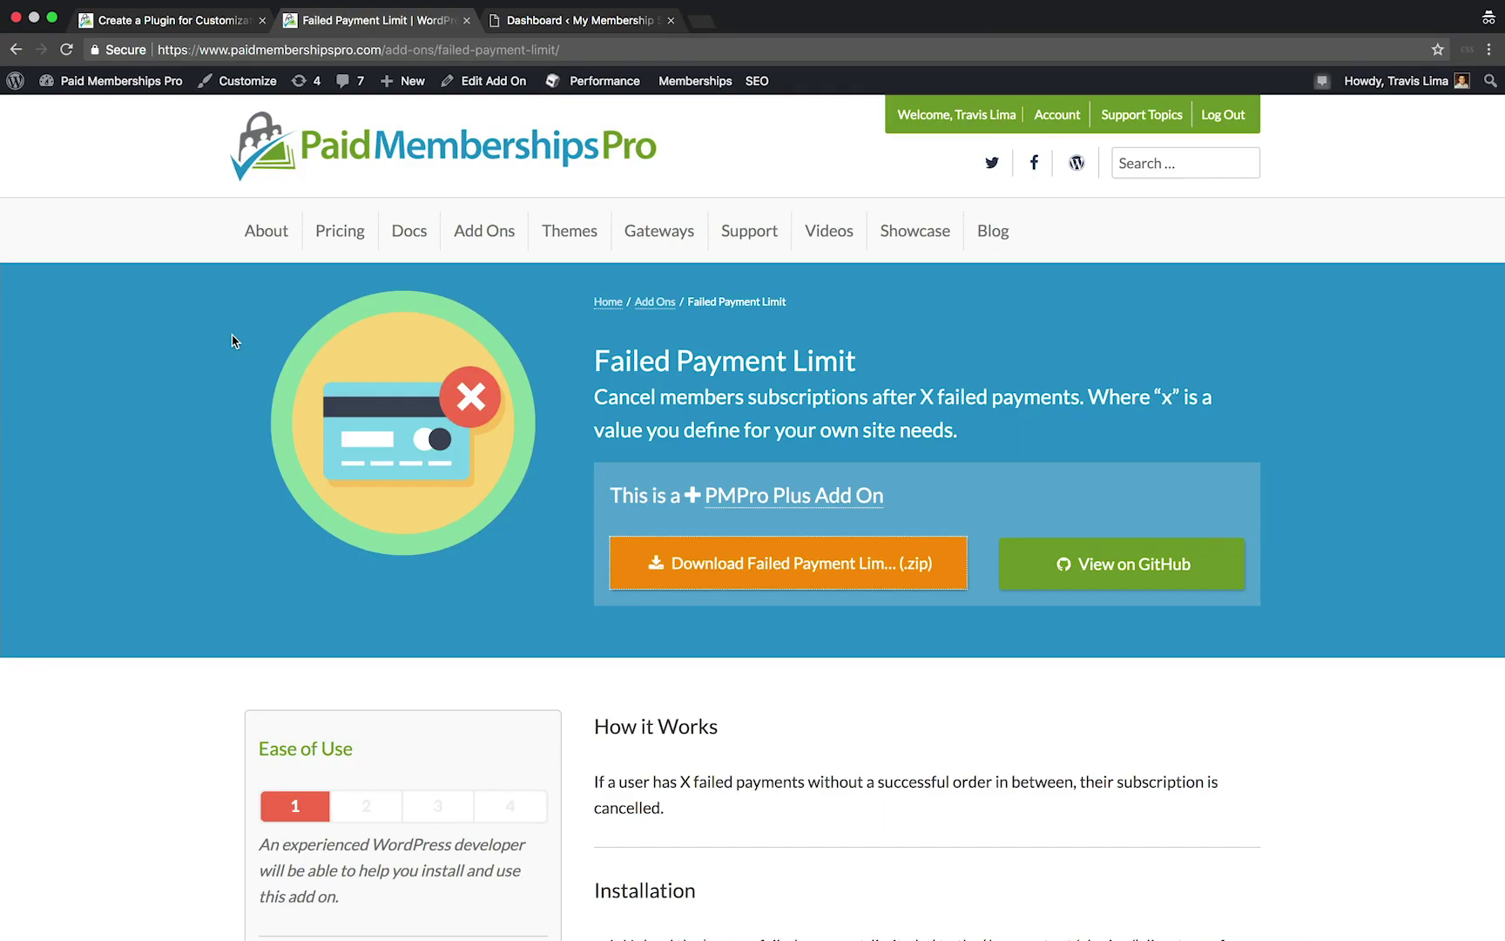
scroll(234, 342, down, 3)
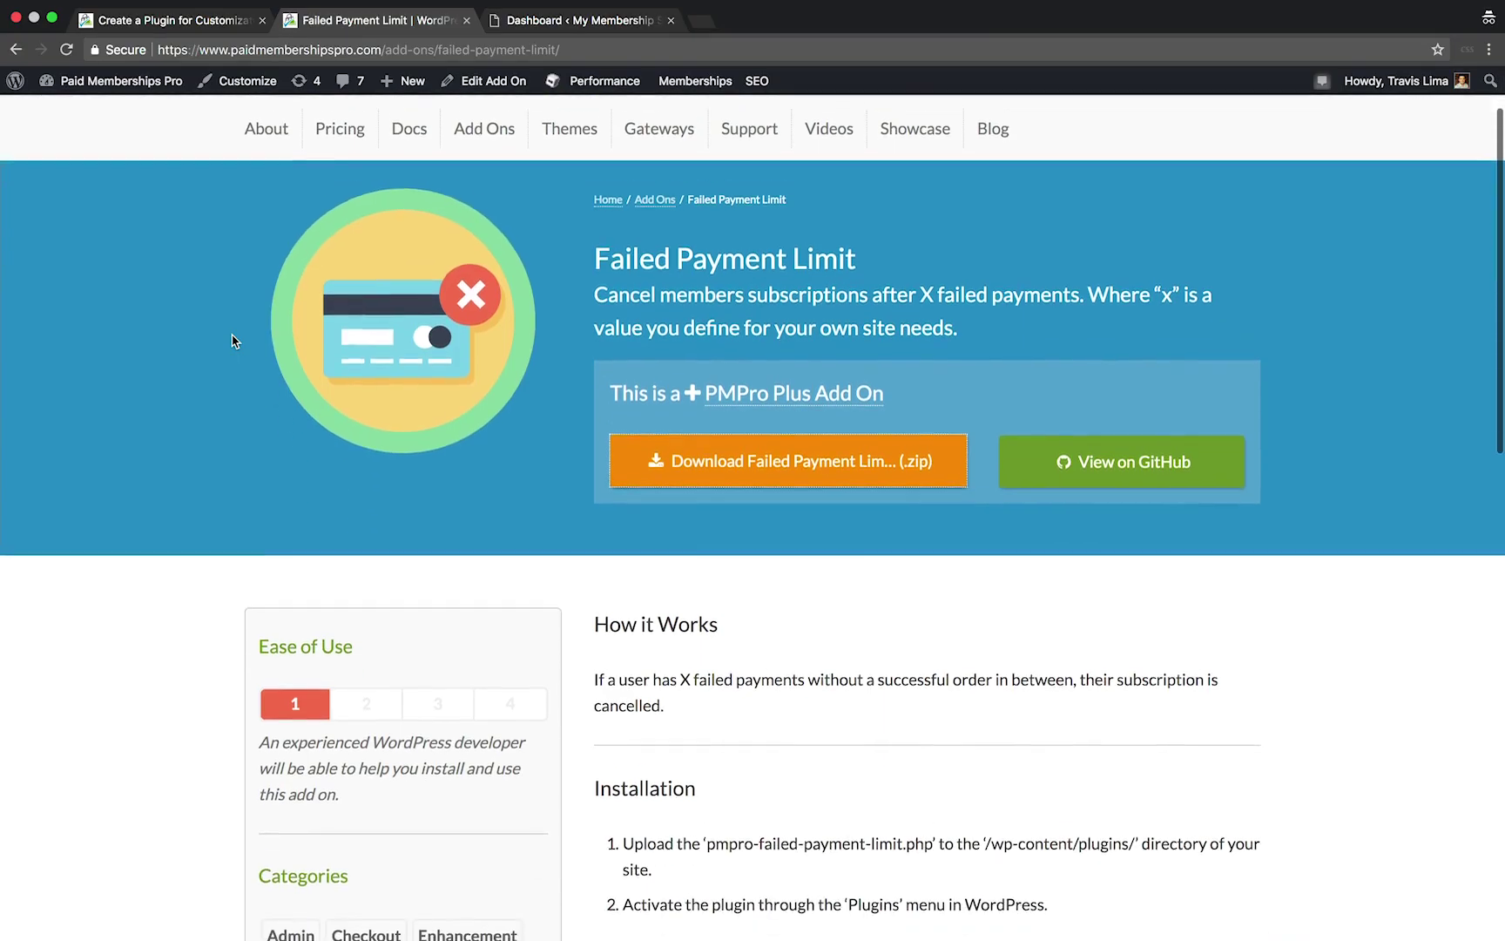
scroll(234, 341, down, 1)
scroll(234, 341, down, 1)
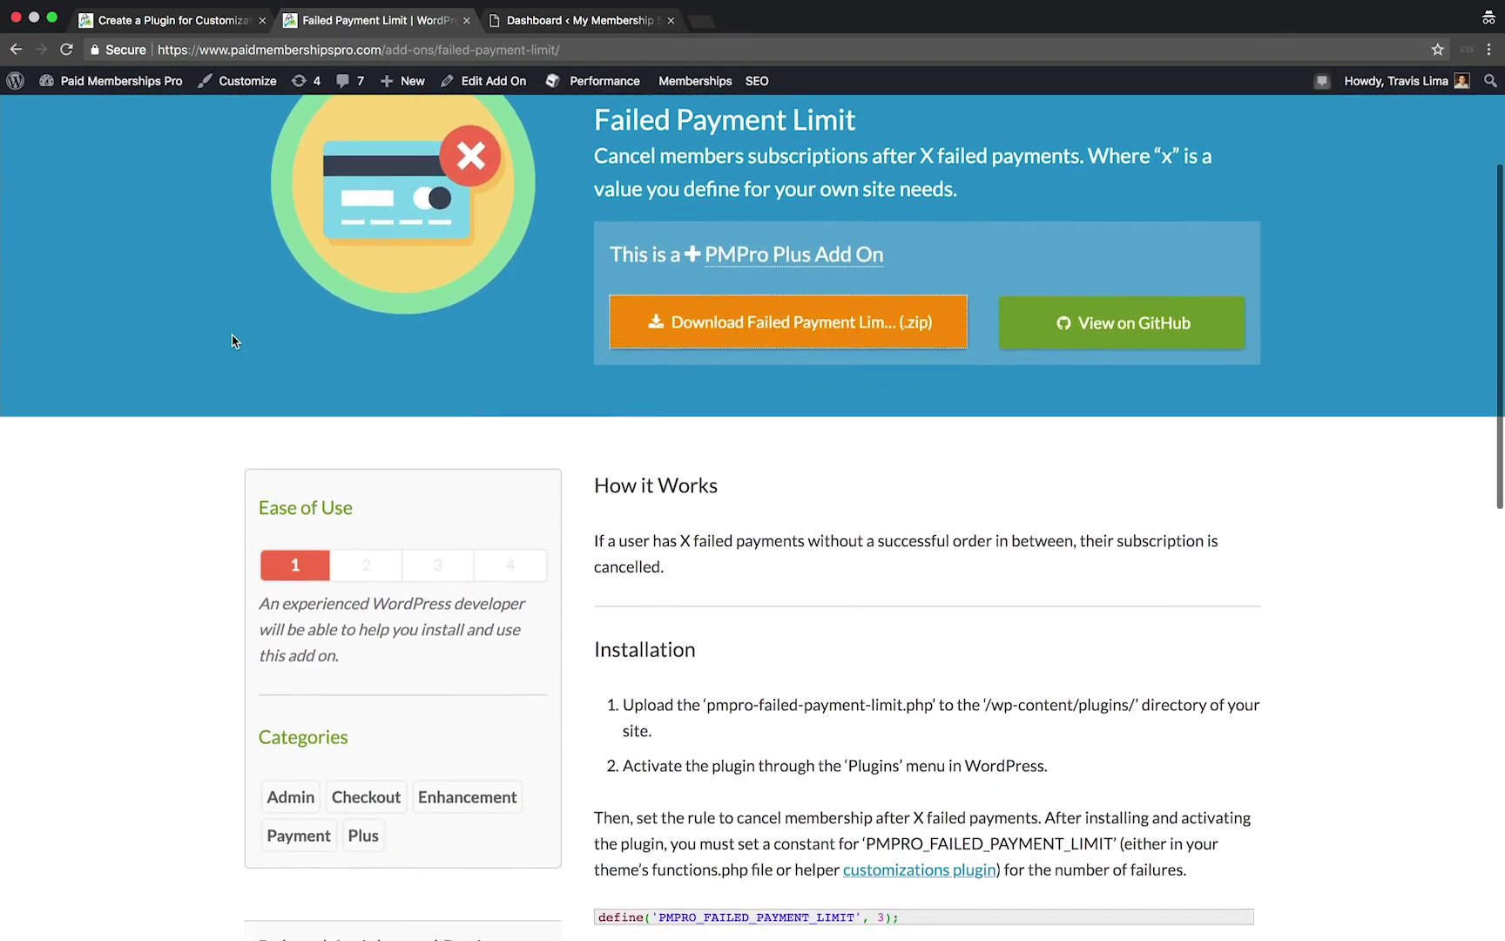
scroll(233, 341, down, 1)
scroll(233, 341, down, 1)
scroll(233, 341, down, 1)
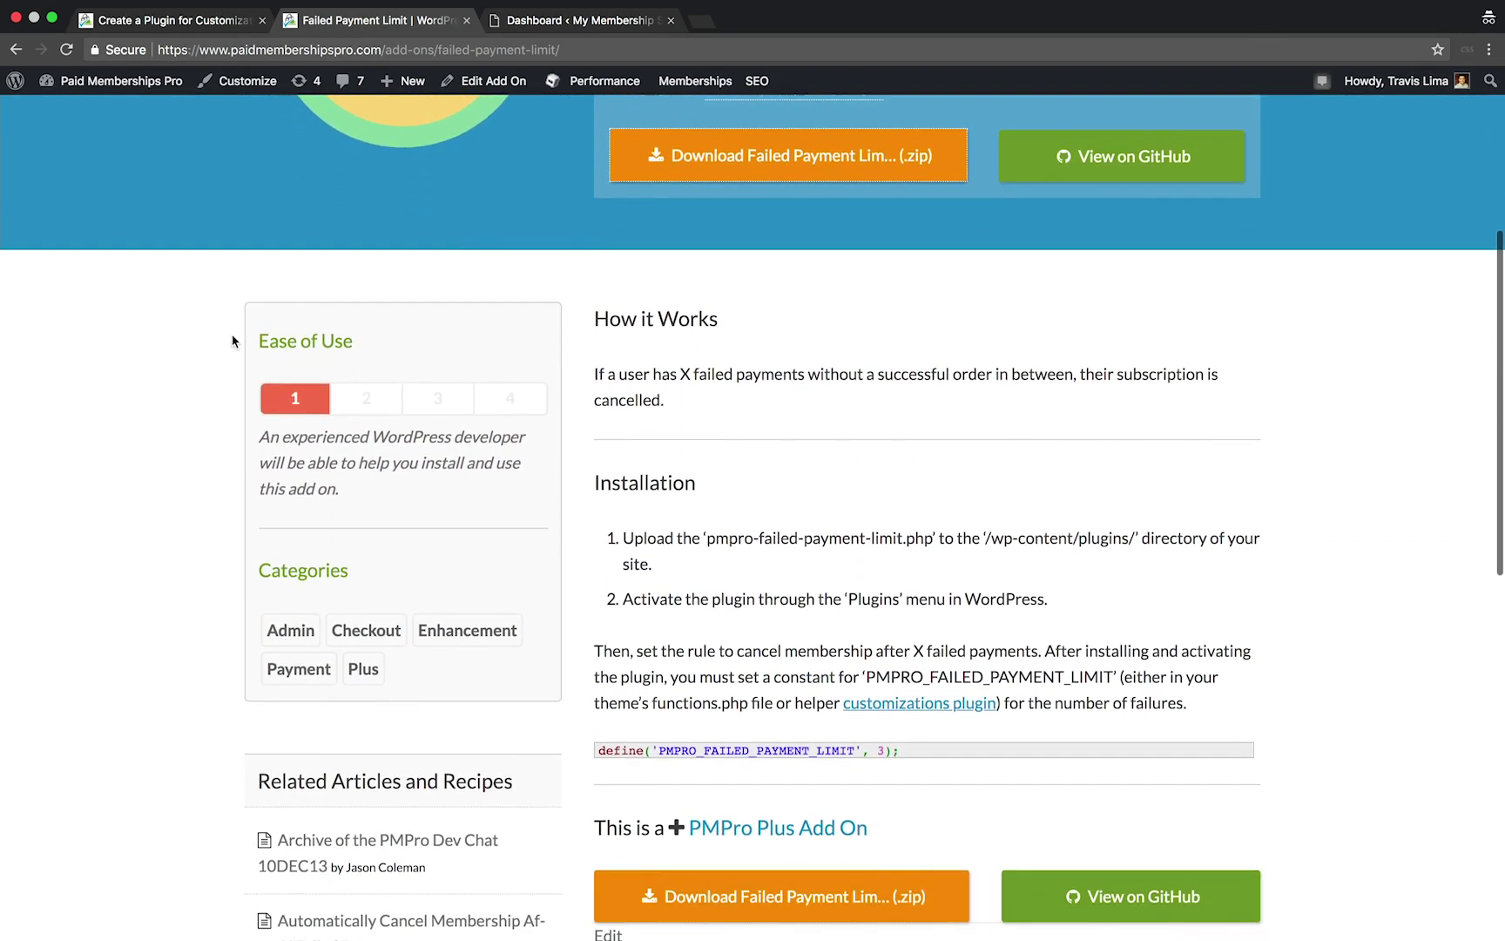
scroll(569, 391, down, 1)
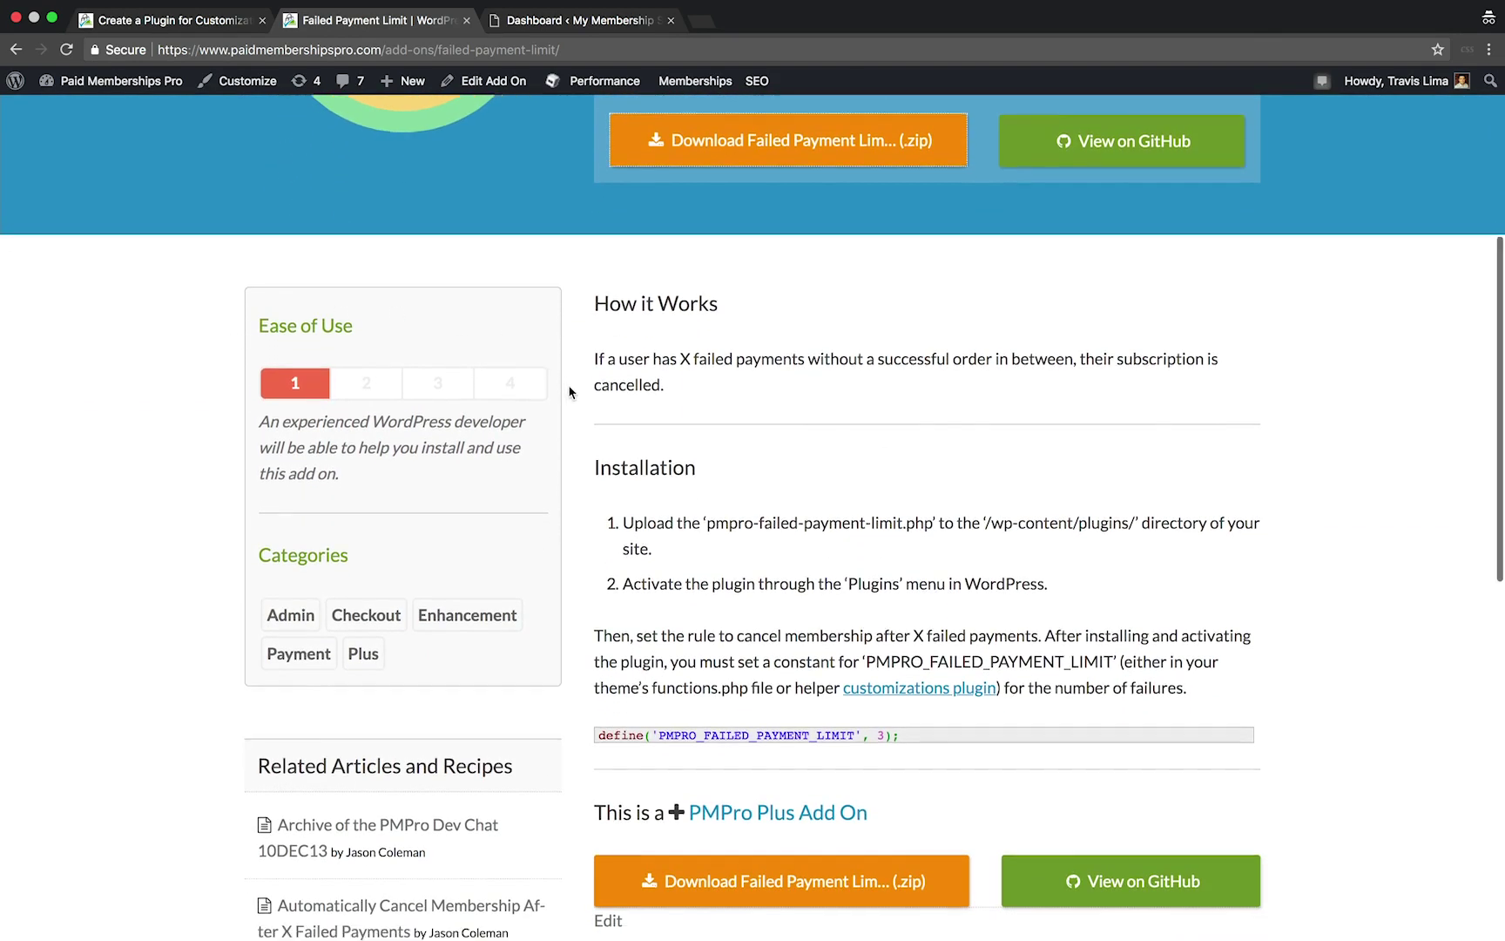
scroll(570, 392, down, 1)
scroll(570, 391, down, 1)
scroll(569, 392, down, 1)
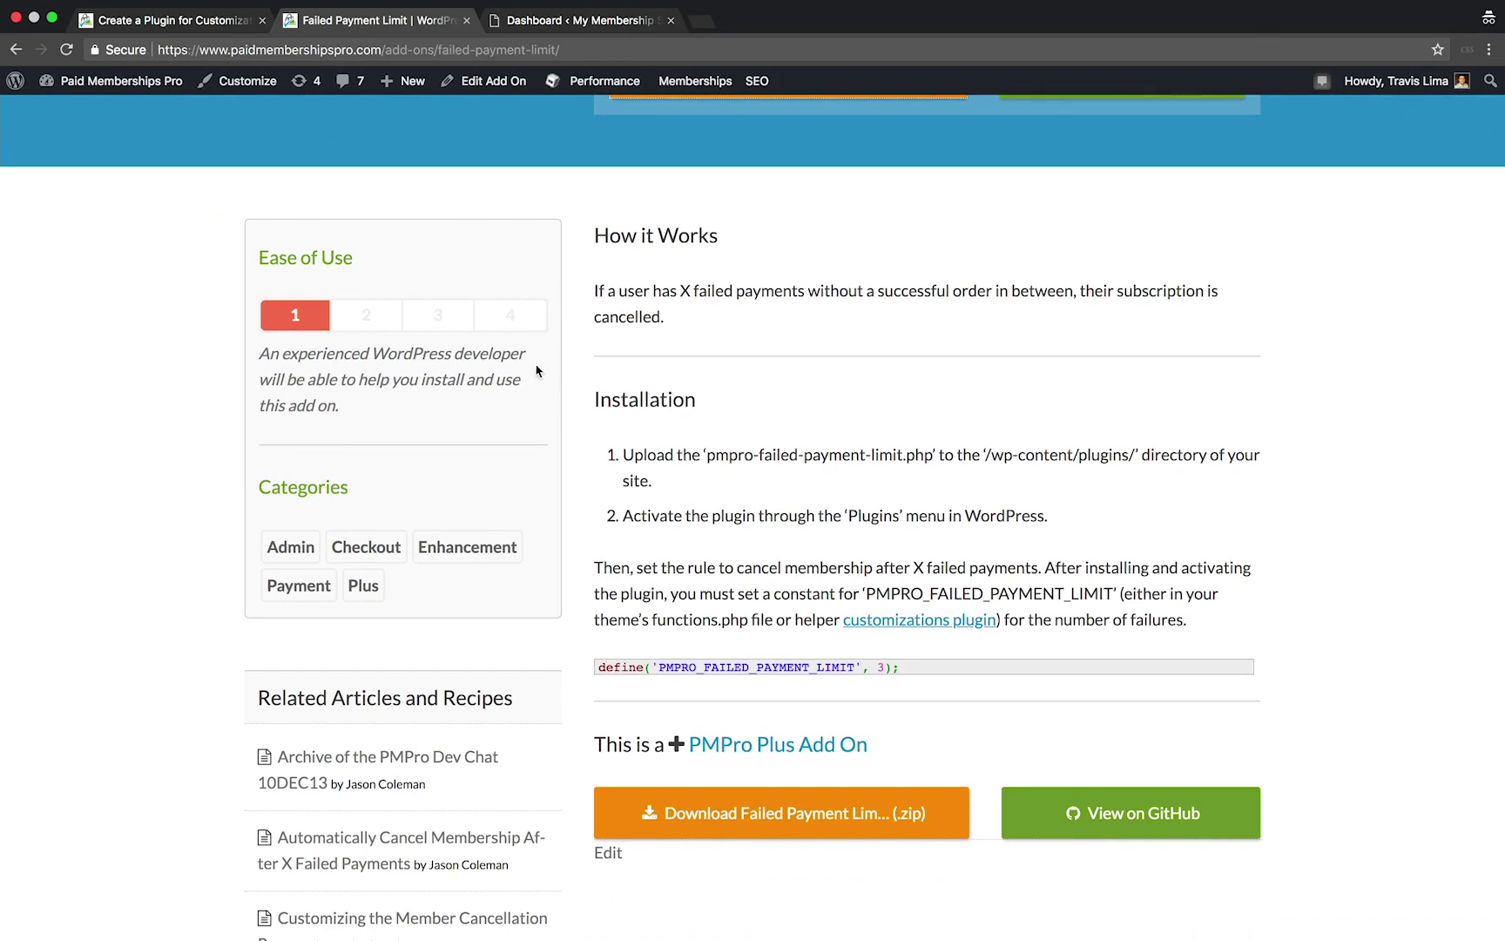
scroll(564, 417, down, 2)
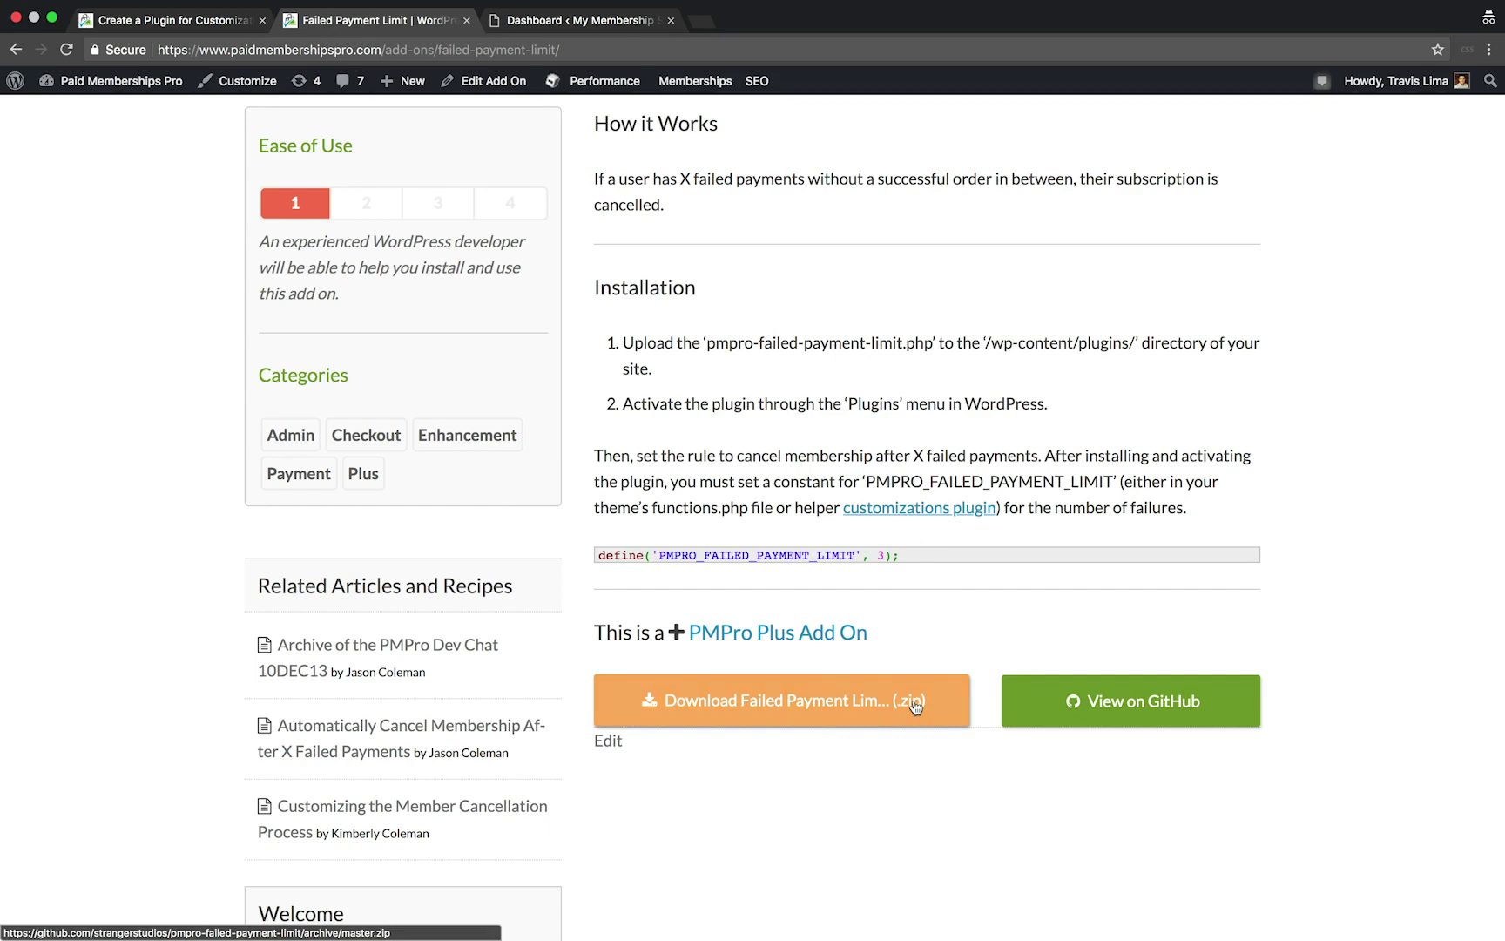
- Download the Failed Payment Limit (.zip) add-on and return to the site's WordPress admin tab
click(915, 702)
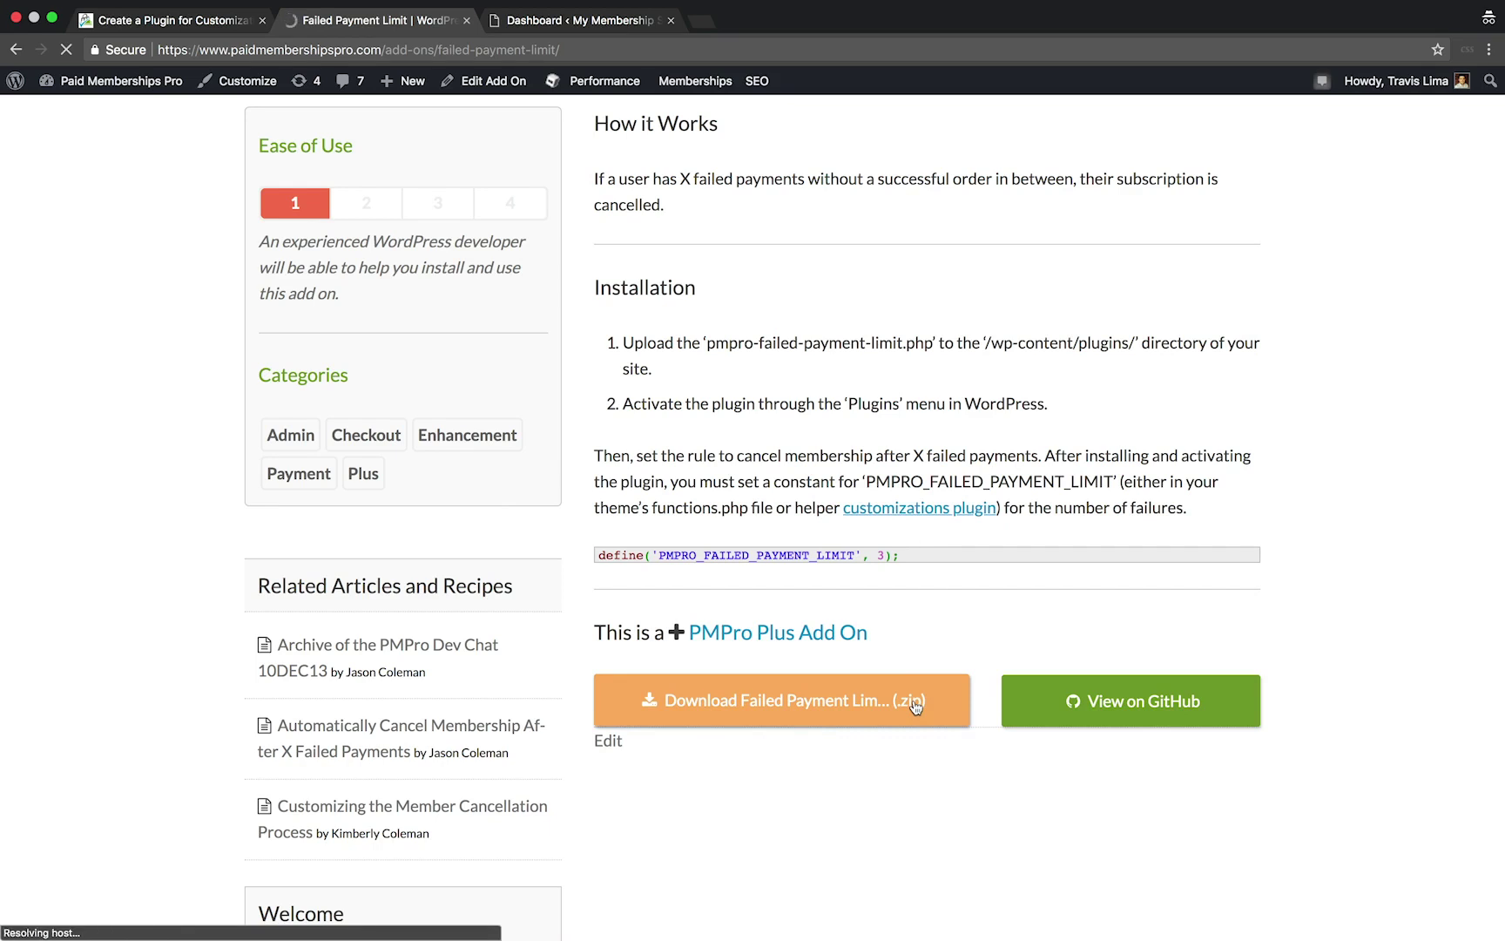
click(558, 23)
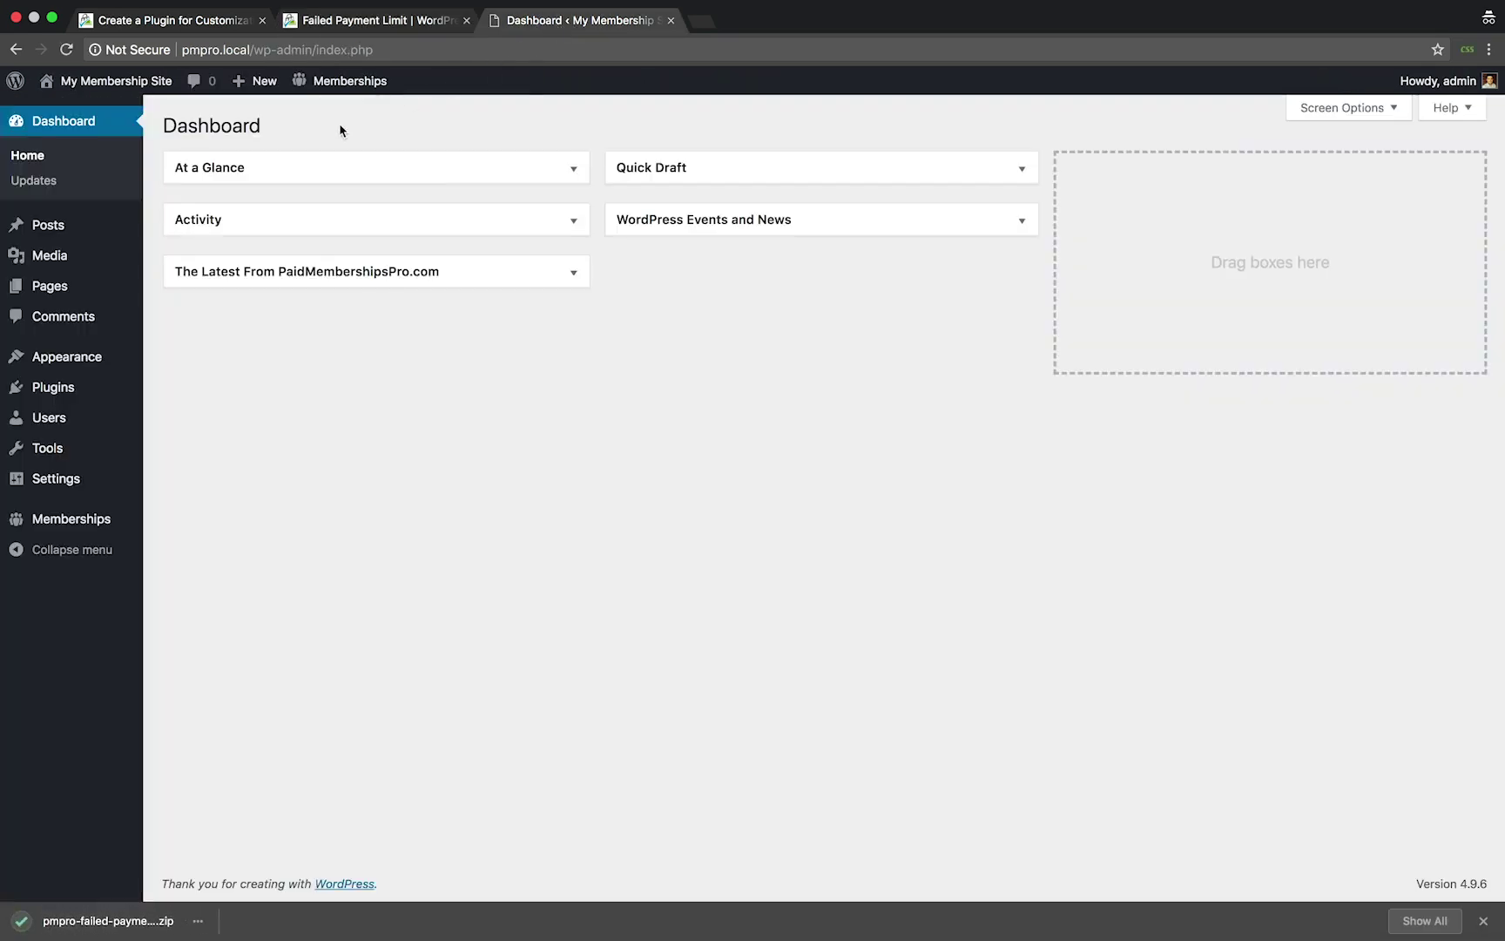
mouse_move(53, 387)
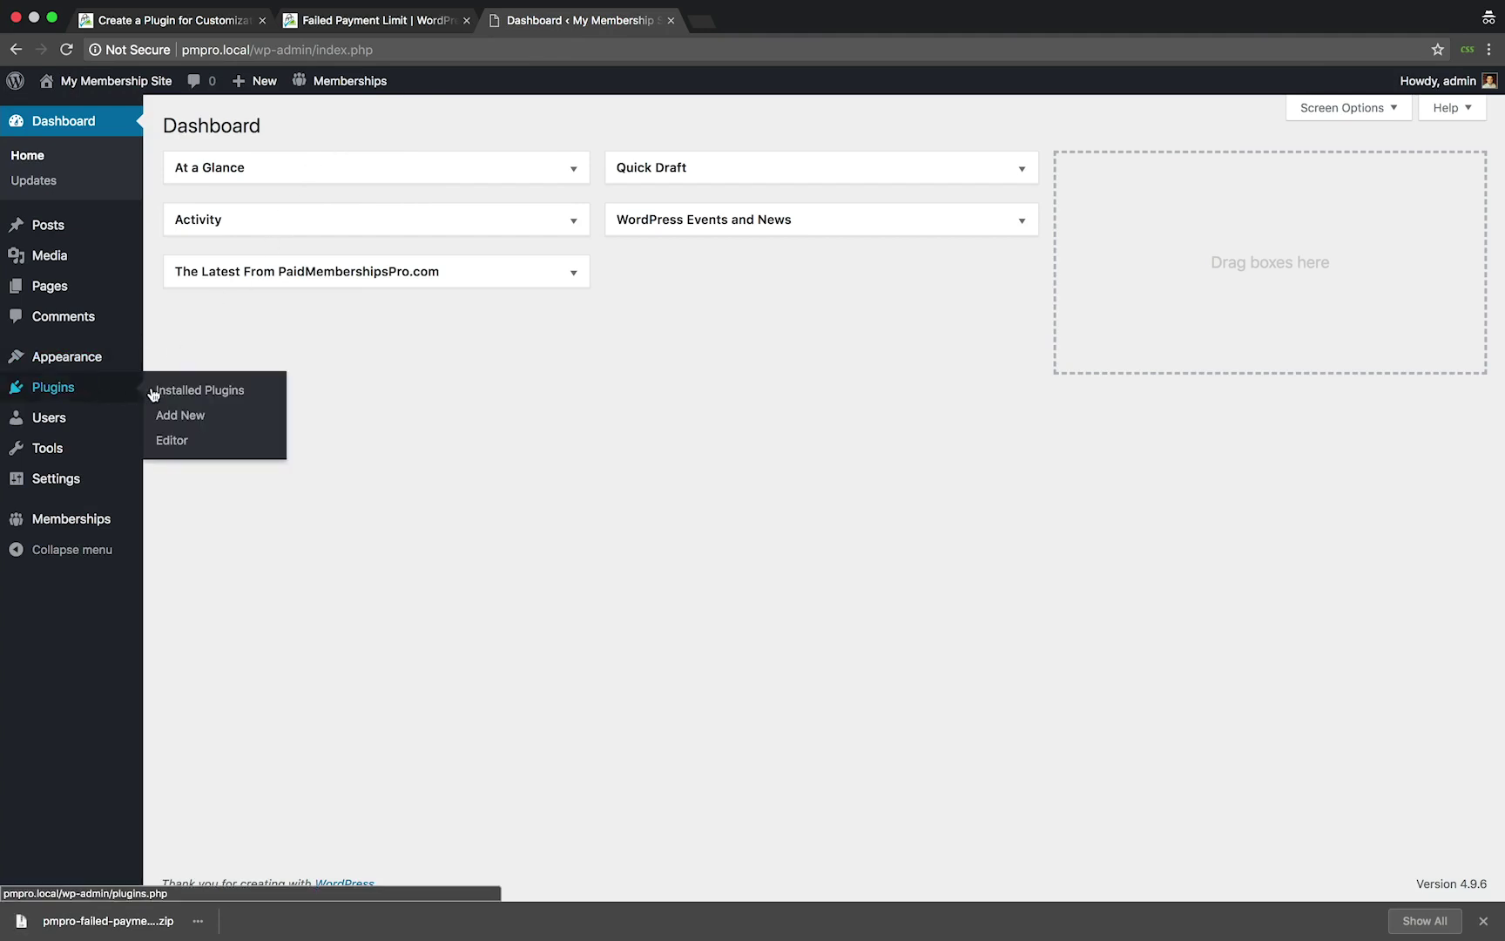
- Upload the Failed Payment Limit zip as a new plugin, install it, and activate it
click(183, 415)
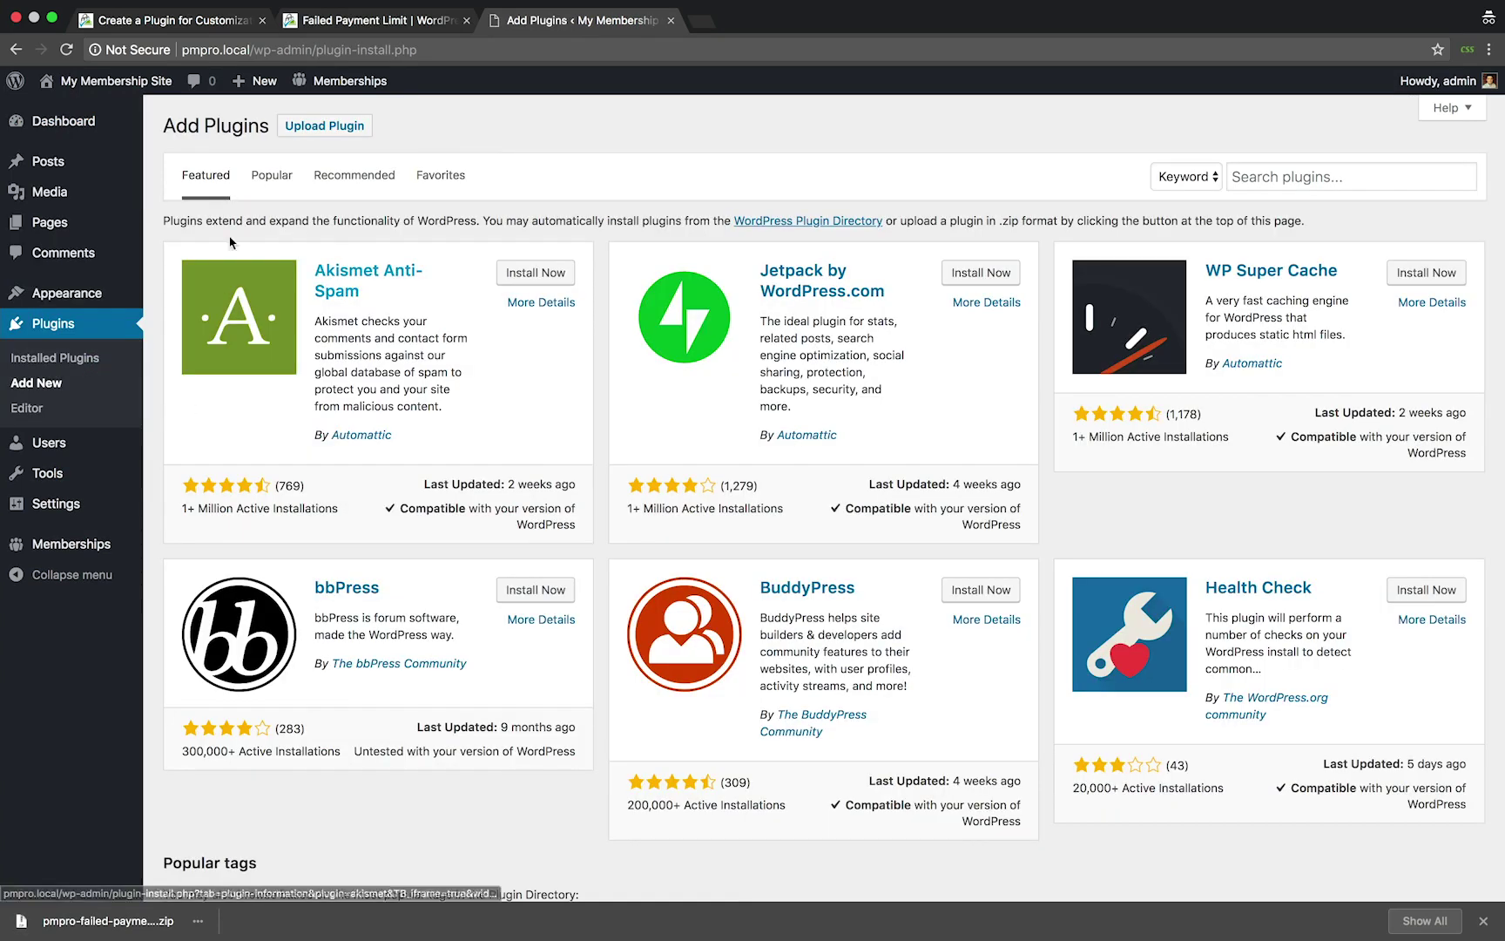
click(298, 134)
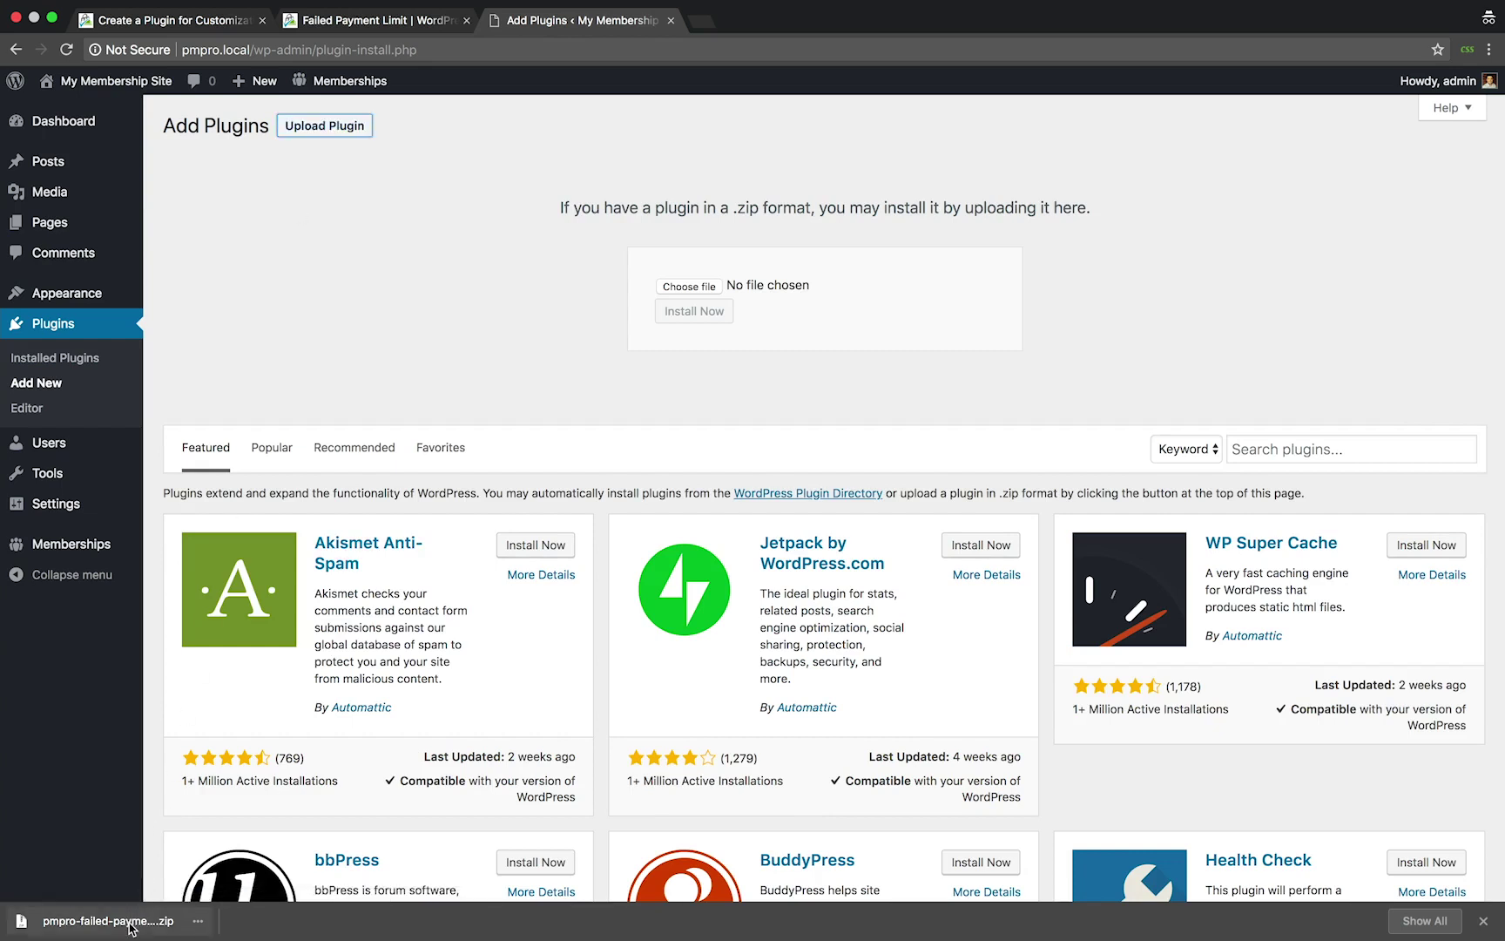
drag(130, 928, 714, 291)
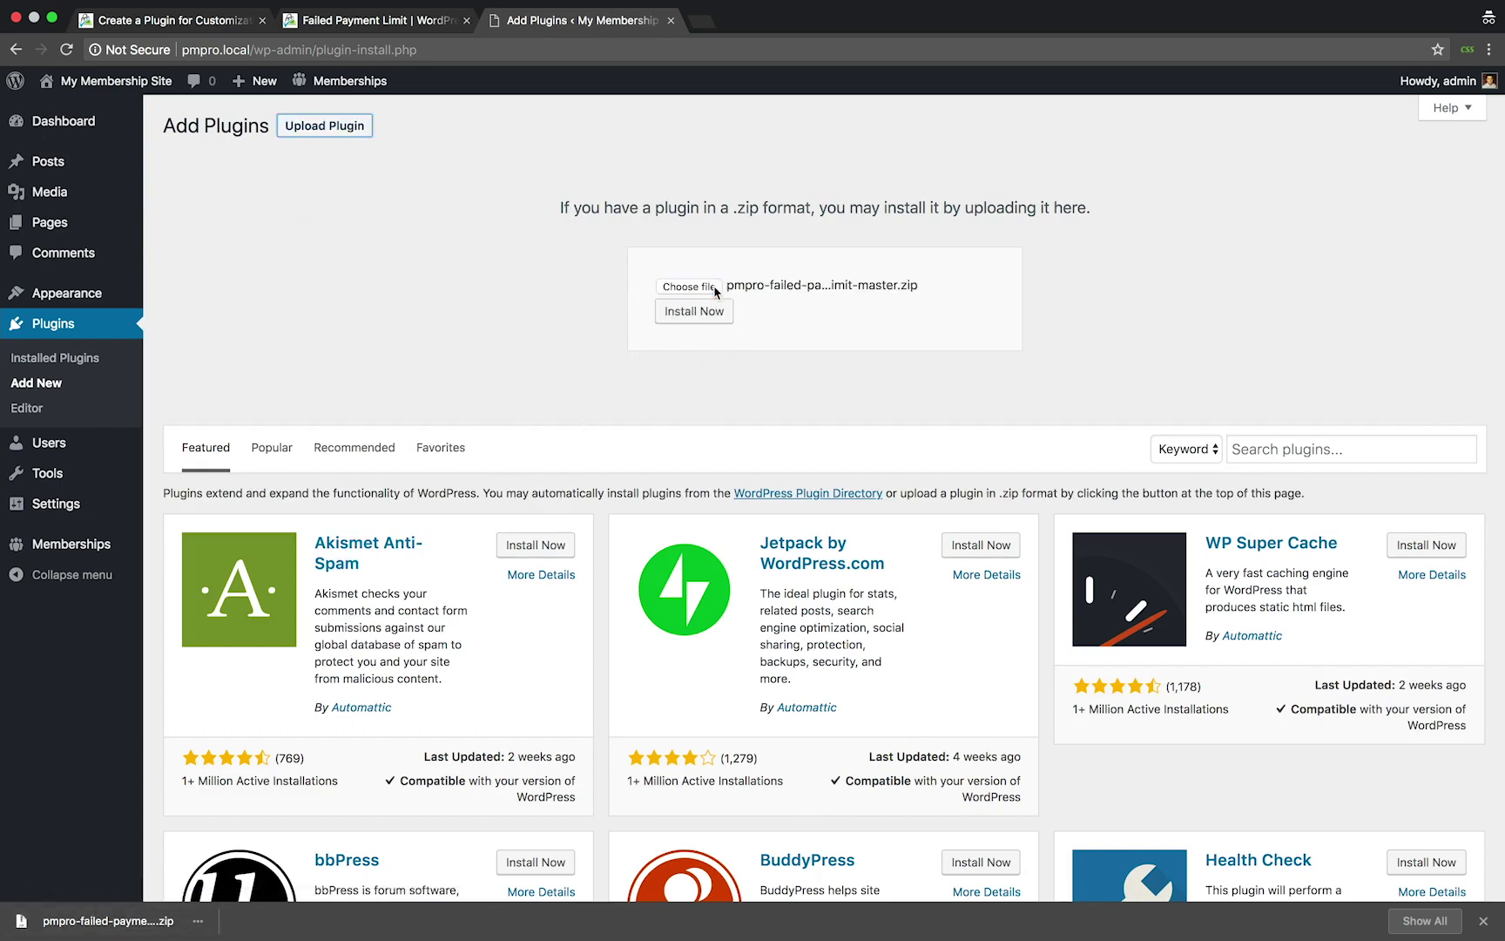
click(693, 312)
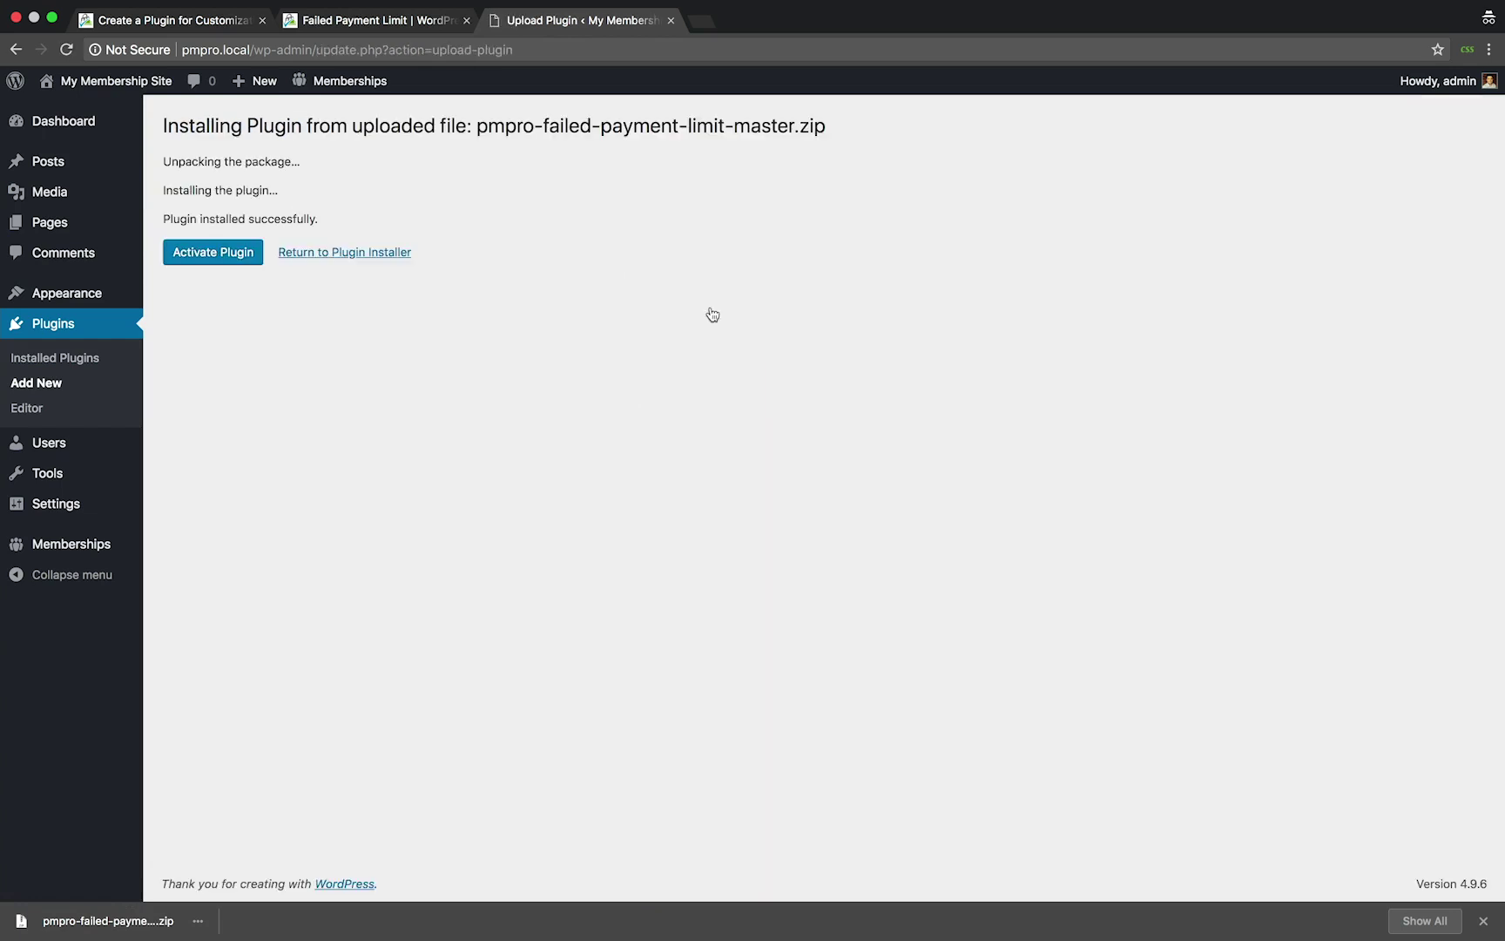
click(243, 257)
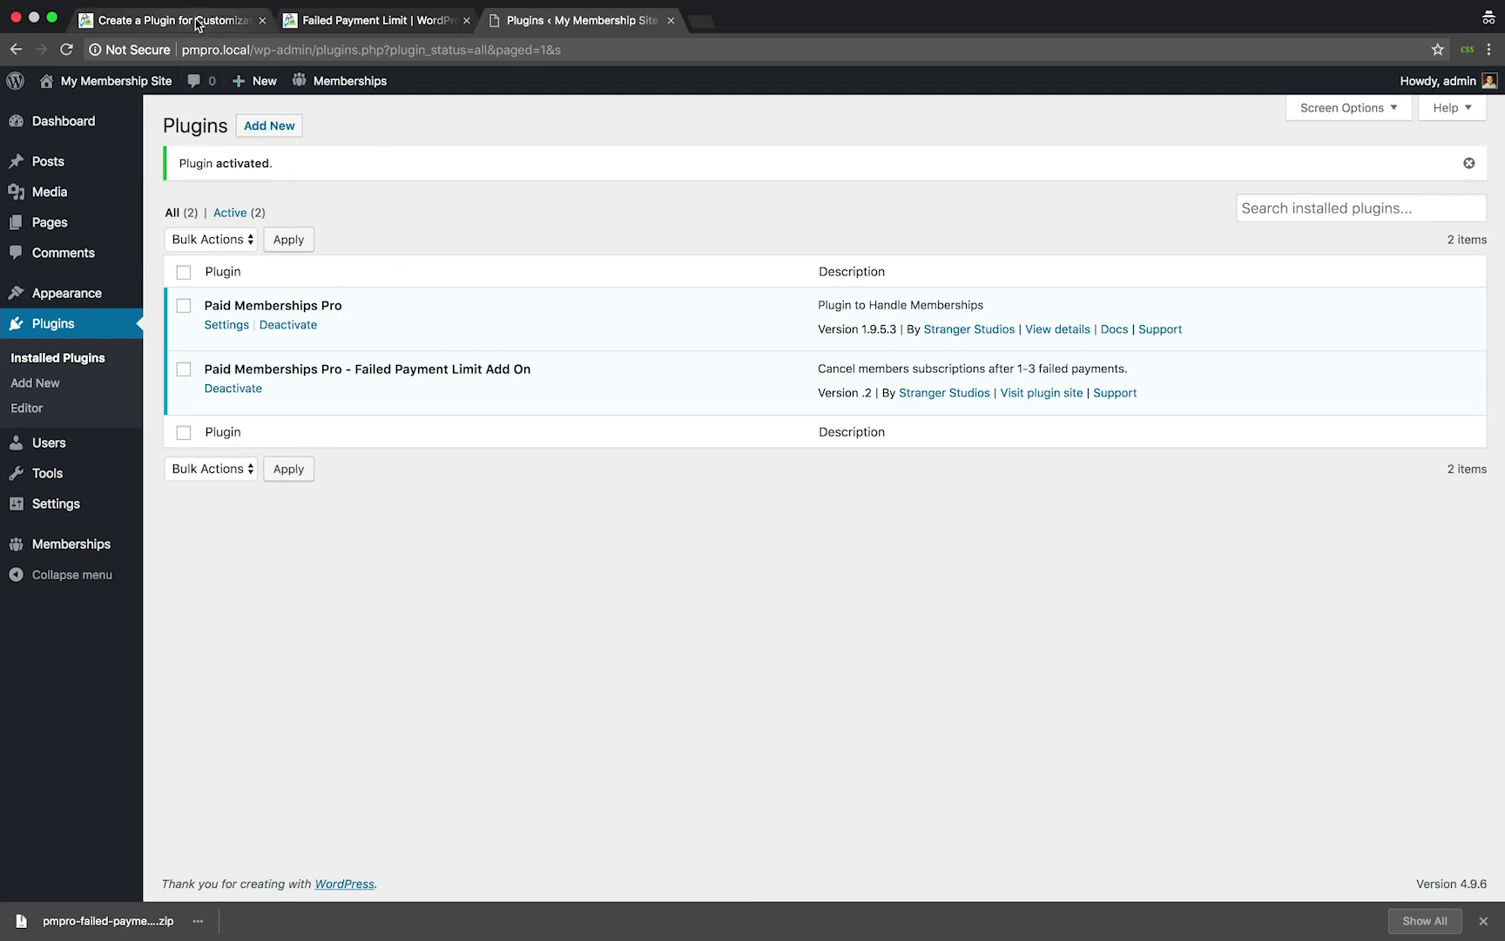
- On the 'Create a Plugin for Customizations' guide, play the video and download the blank customizations zip
click(198, 22)
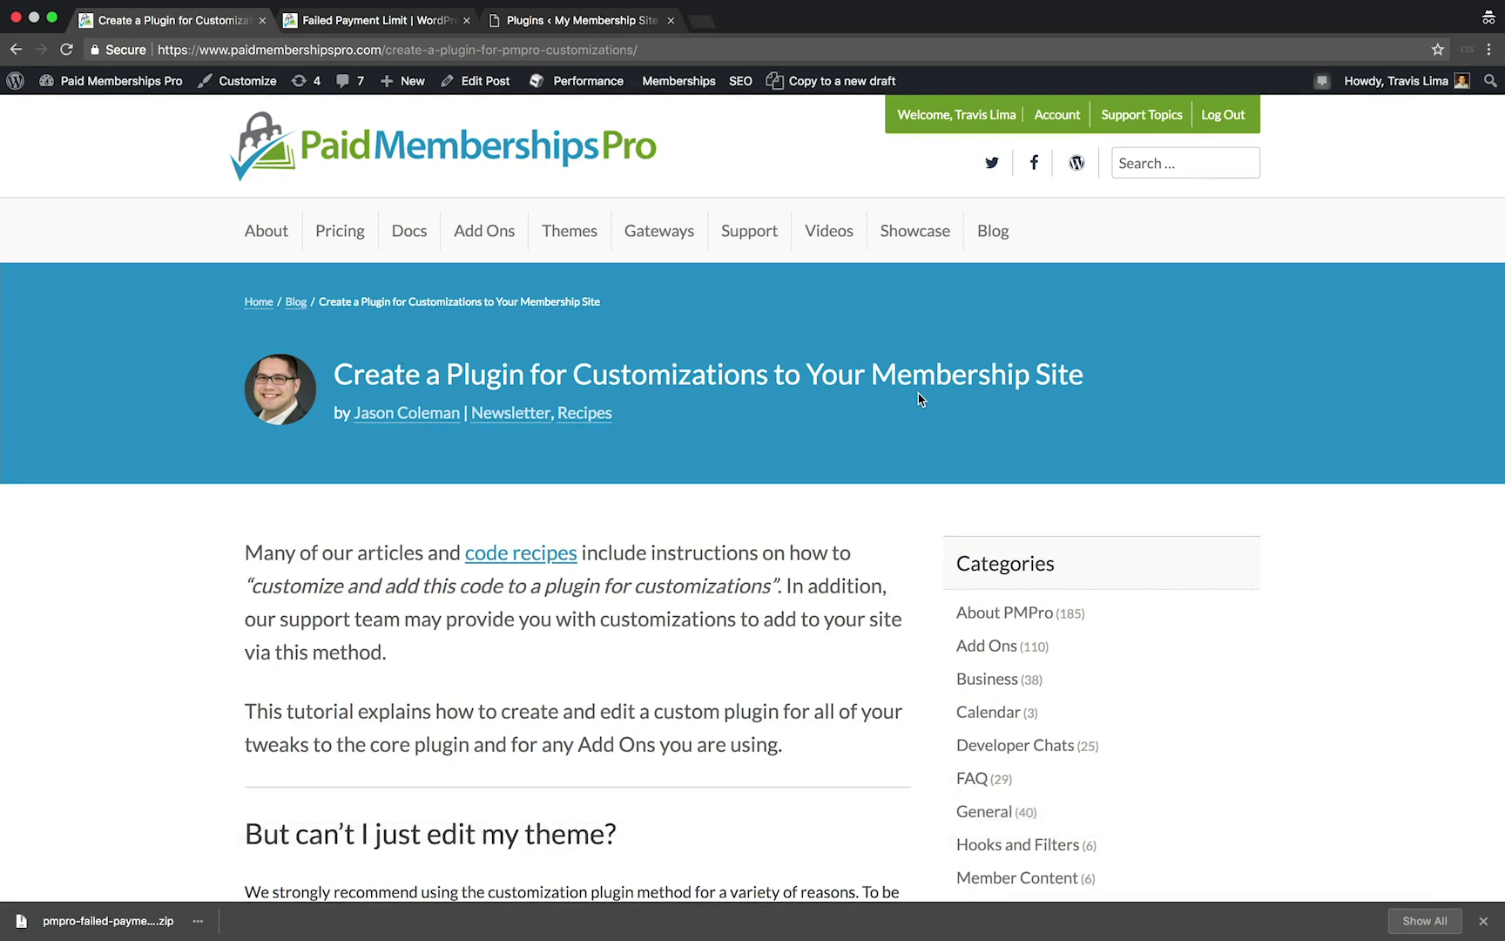
scroll(1097, 390, down, 1)
scroll(1097, 390, down, 3)
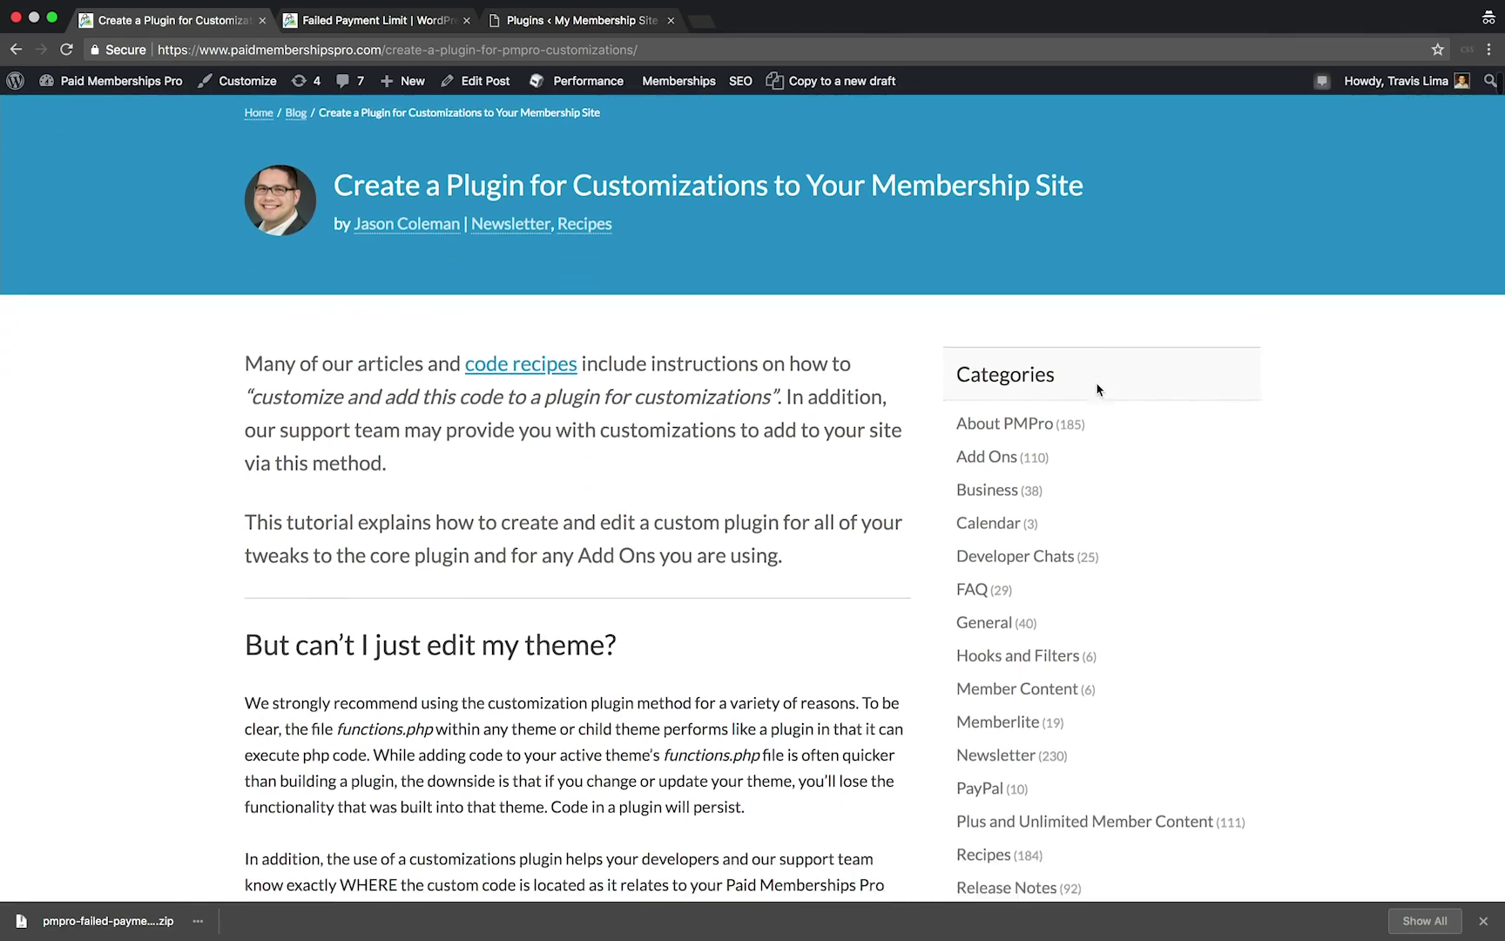
scroll(1098, 390, down, 1)
scroll(1097, 390, down, 2)
scroll(1098, 389, down, 3)
scroll(1098, 390, down, 1)
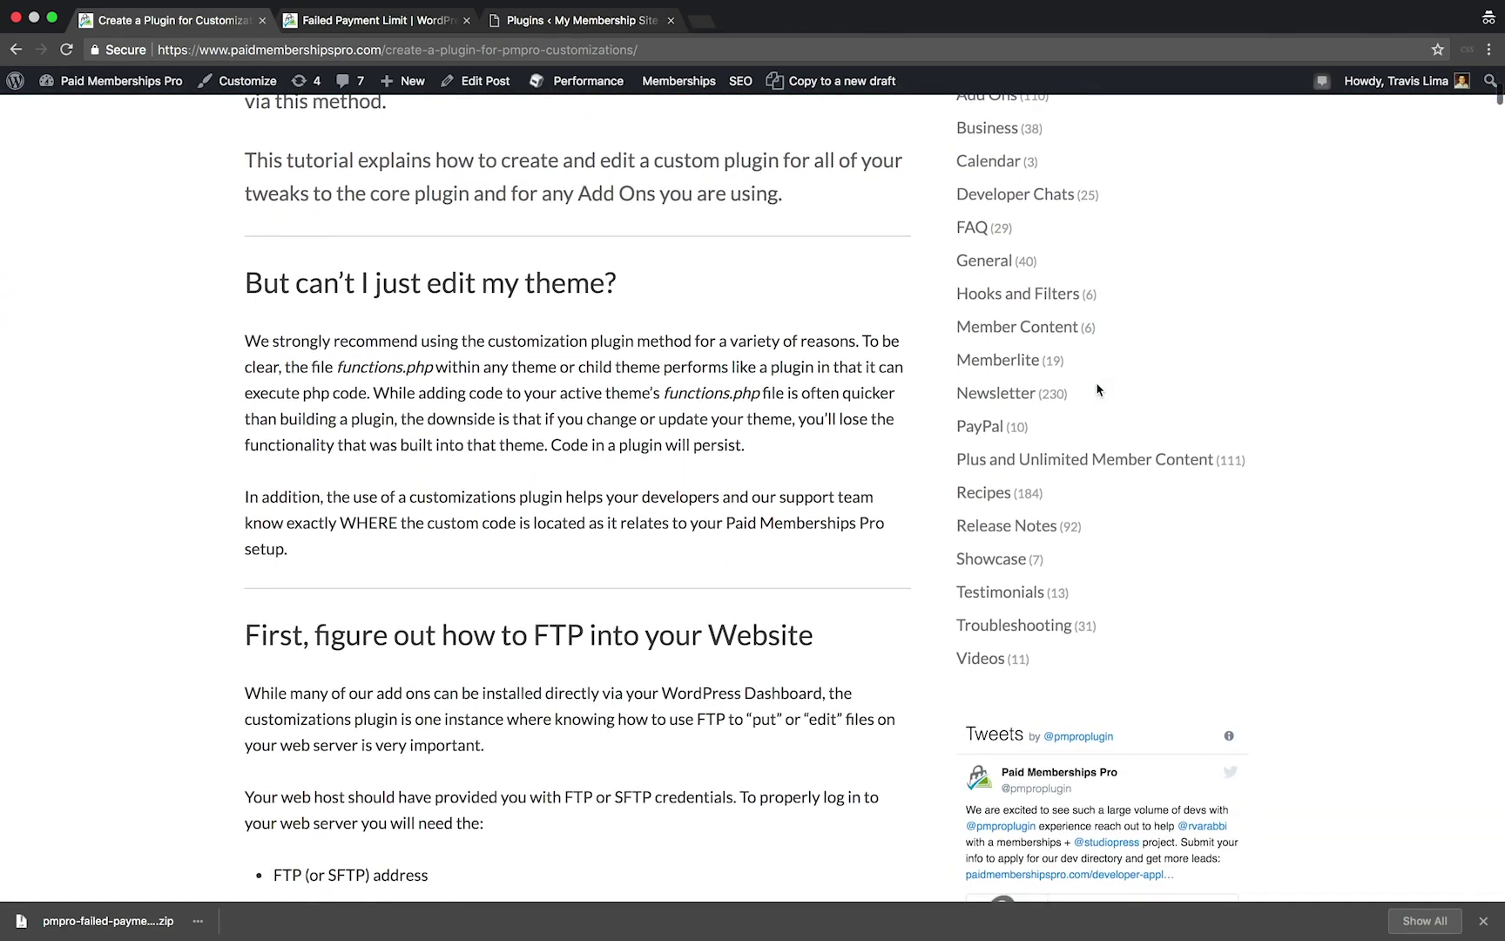
scroll(1098, 389, down, 1)
scroll(1098, 389, down, 4)
scroll(1096, 380, down, 2)
scroll(1096, 382, down, 3)
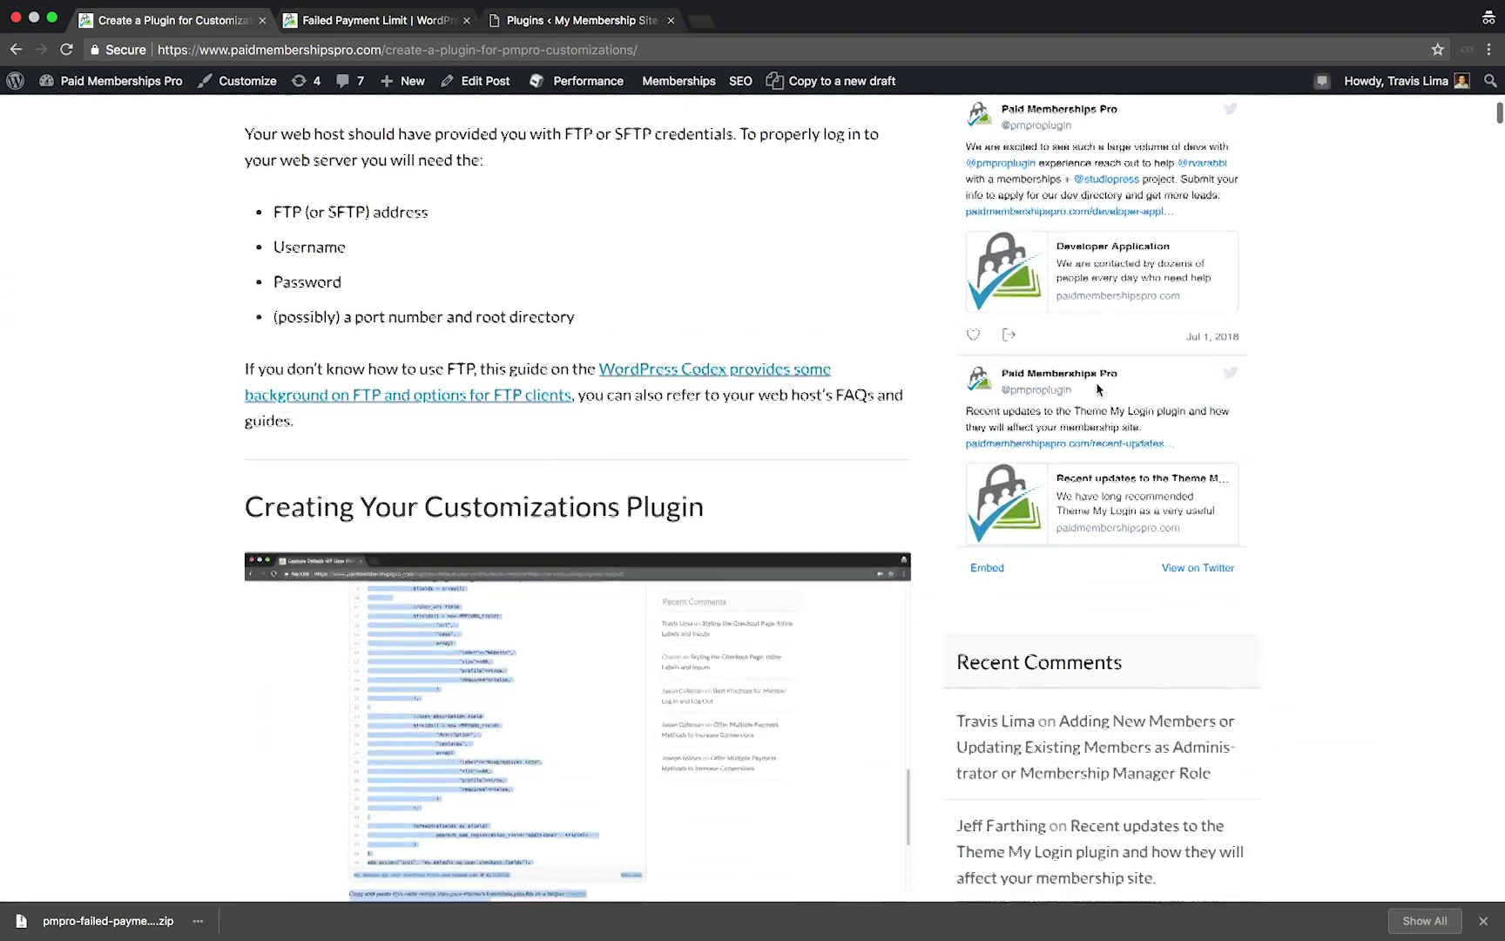
scroll(1096, 382, down, 1)
scroll(1100, 382, down, 2)
scroll(927, 396, down, 4)
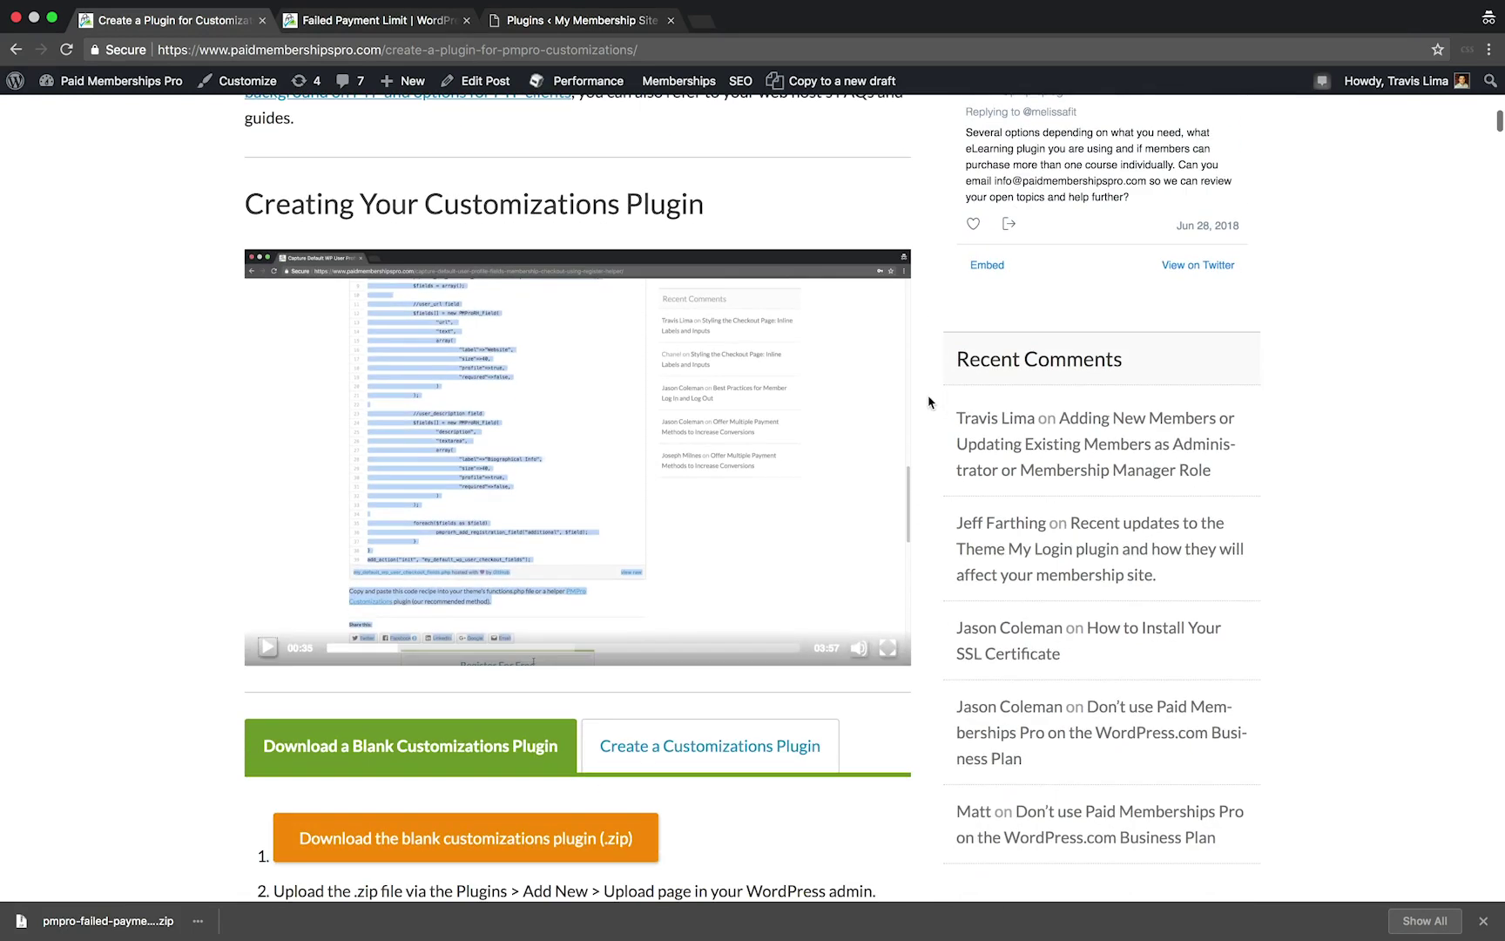
click(270, 649)
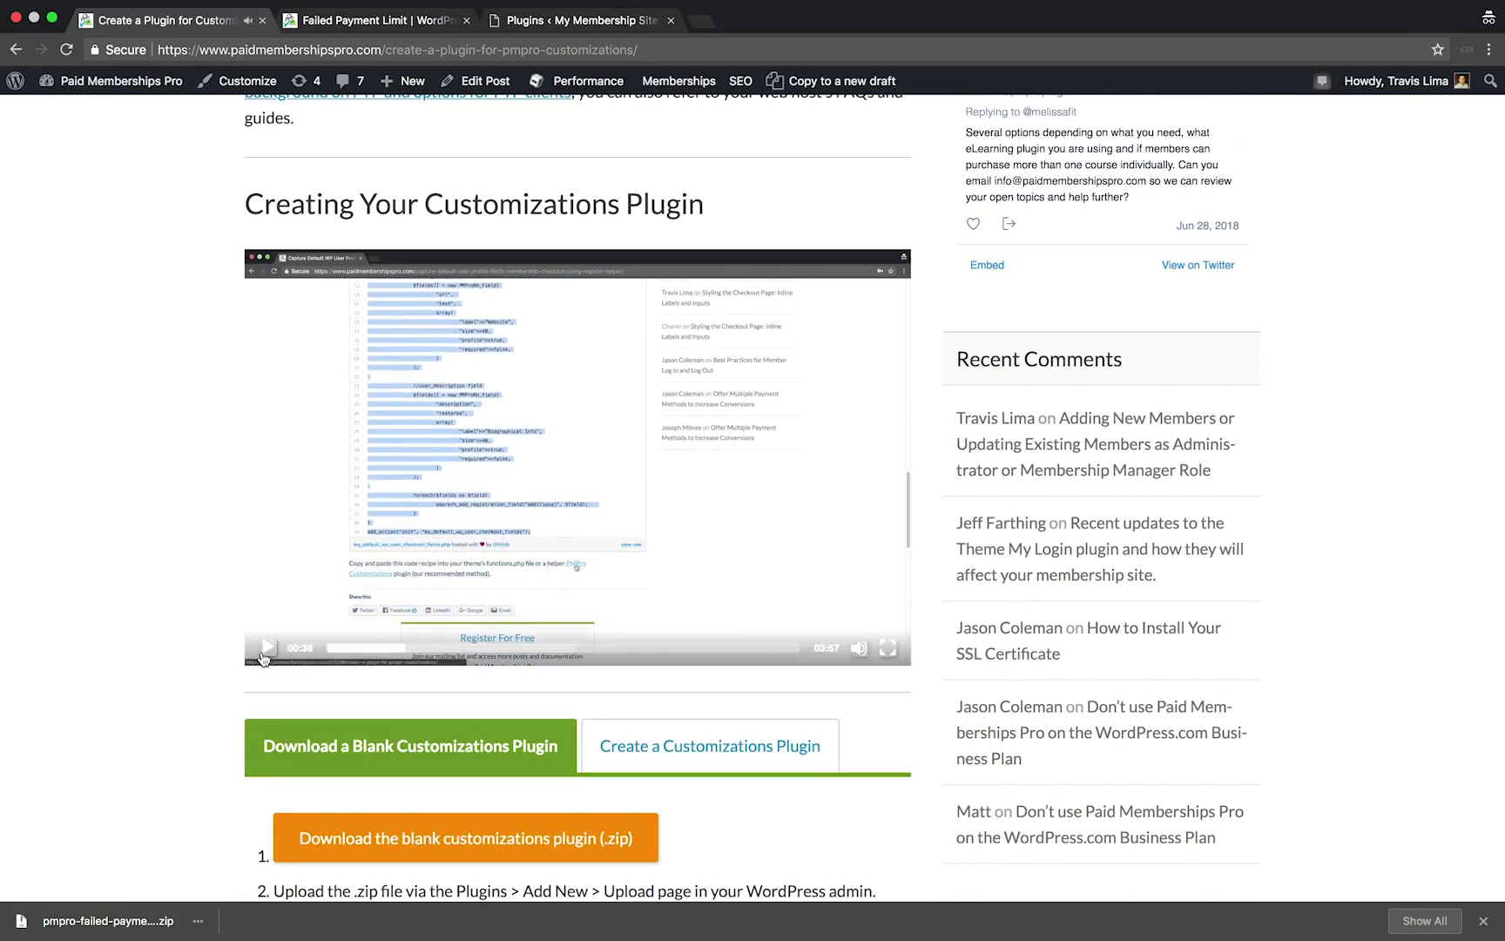
scroll(274, 655, down, 3)
scroll(263, 662, down, 1)
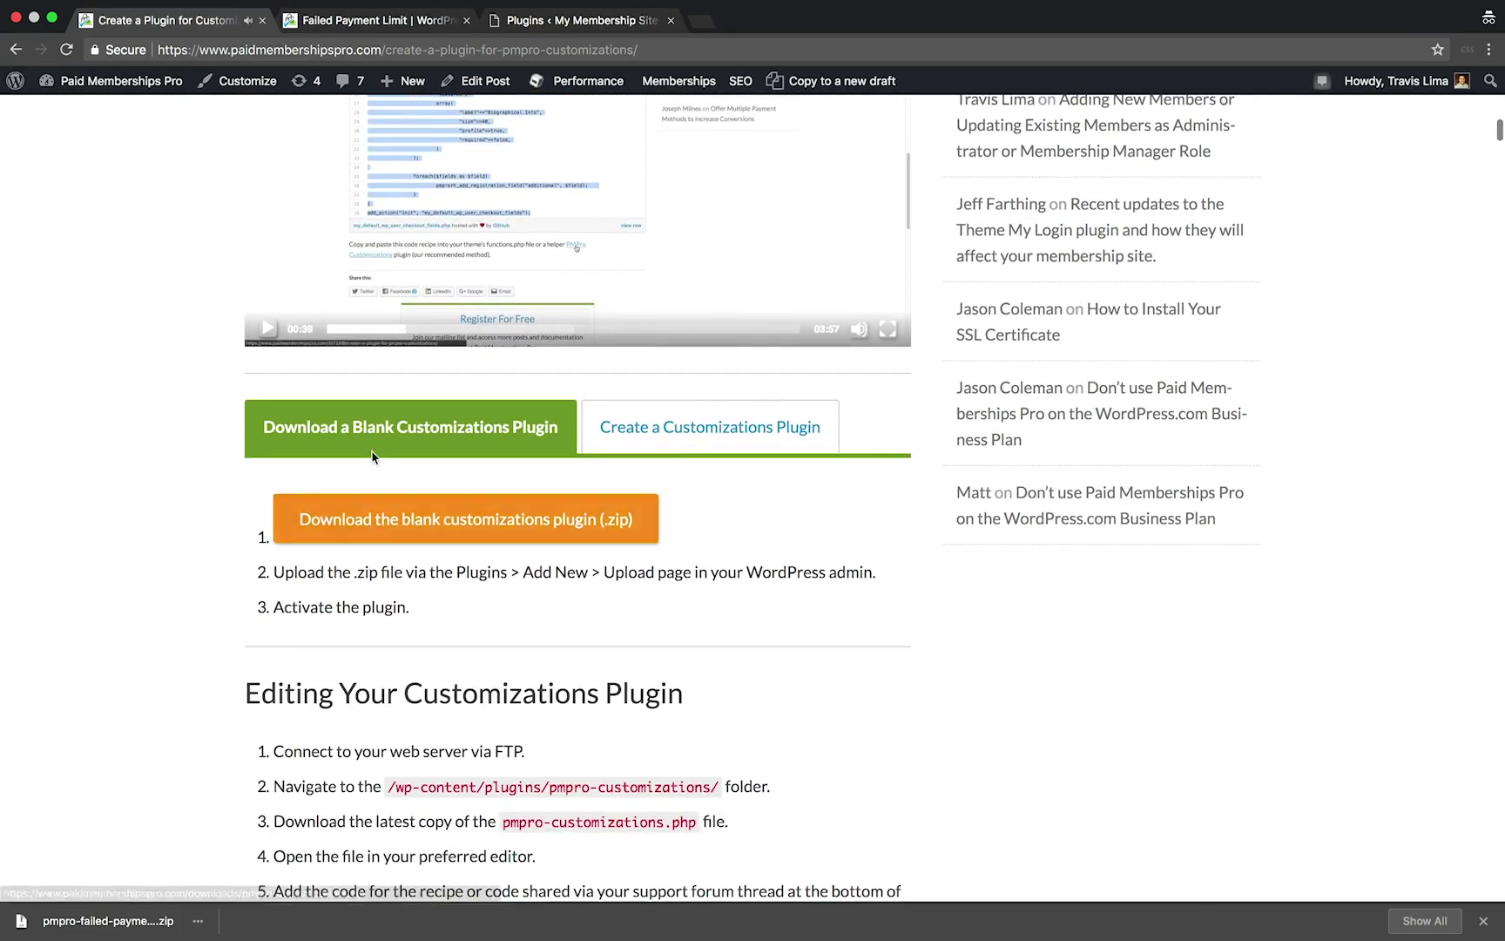
click(461, 514)
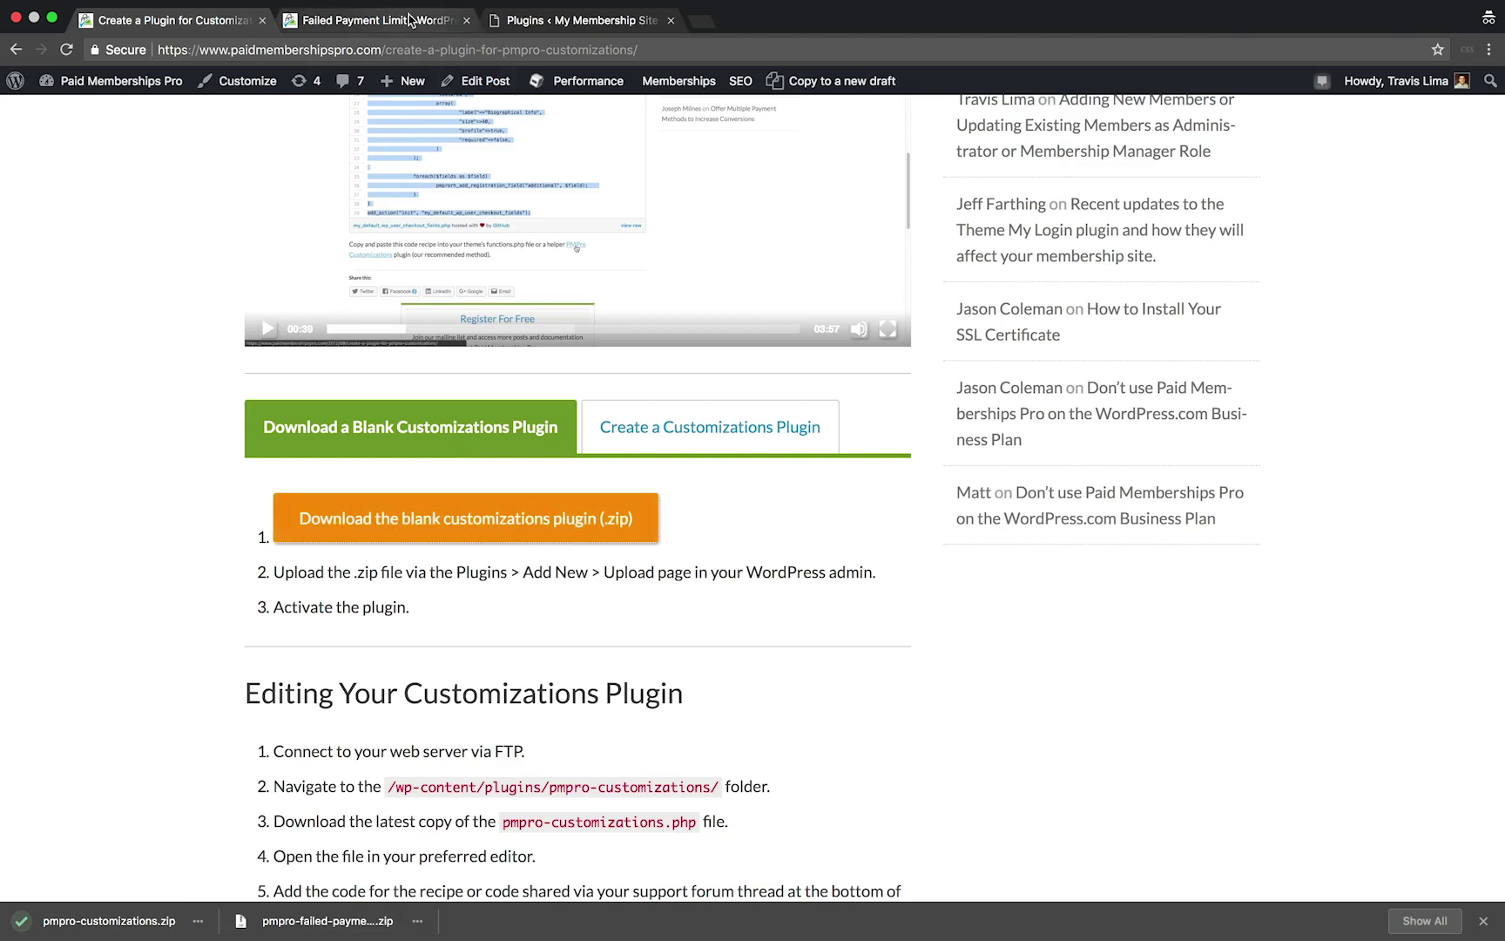
- Upload, install and activate the PMPro Customizations plugin zip
click(521, 23)
click(270, 126)
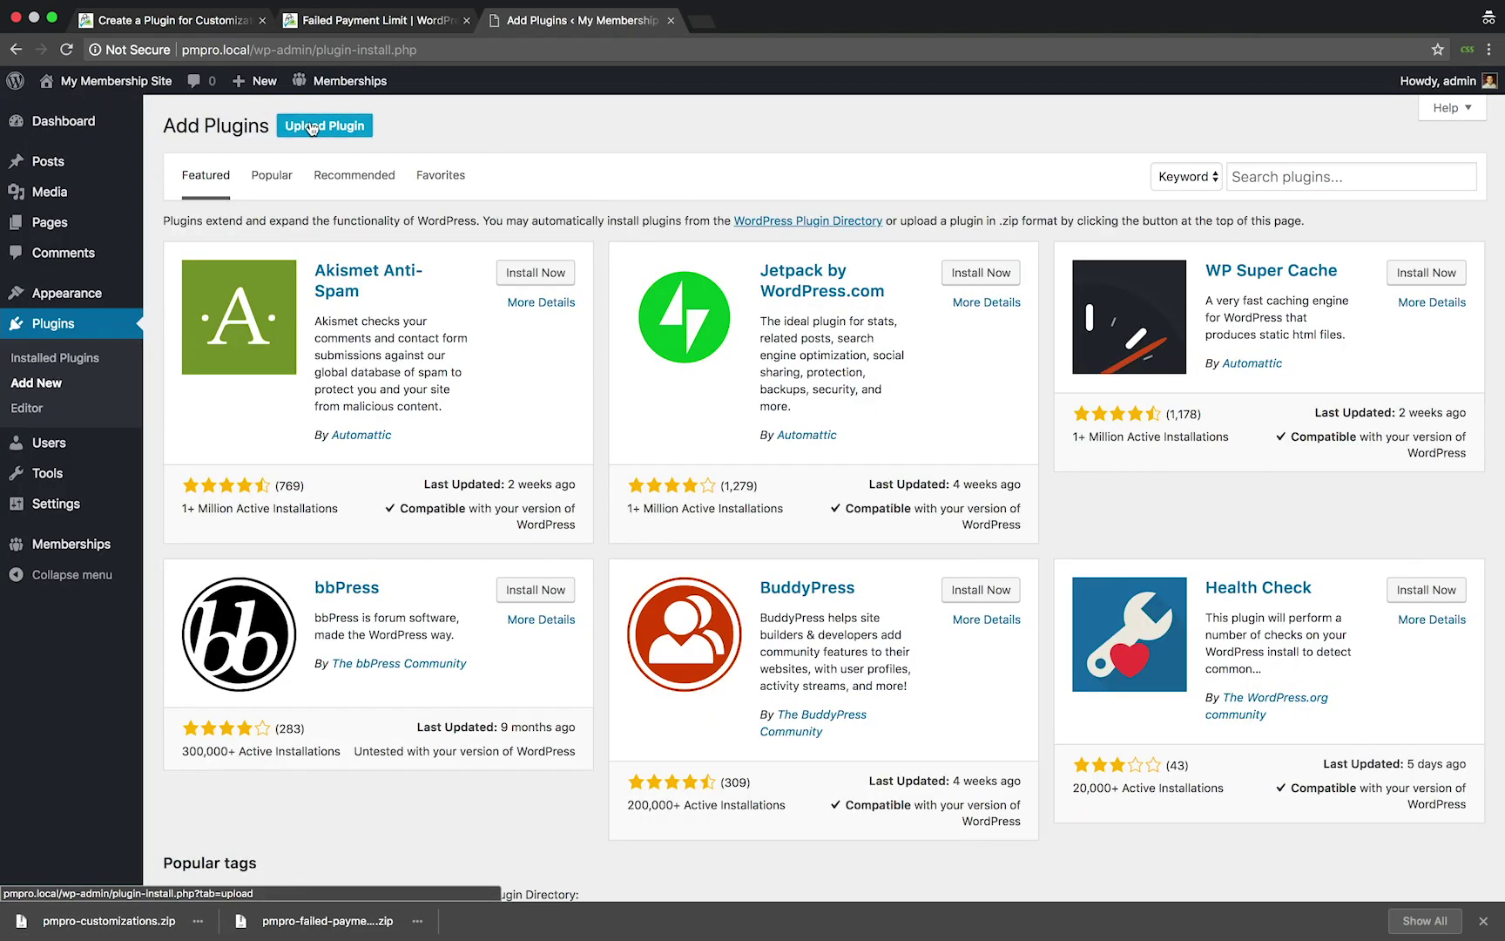
click(312, 128)
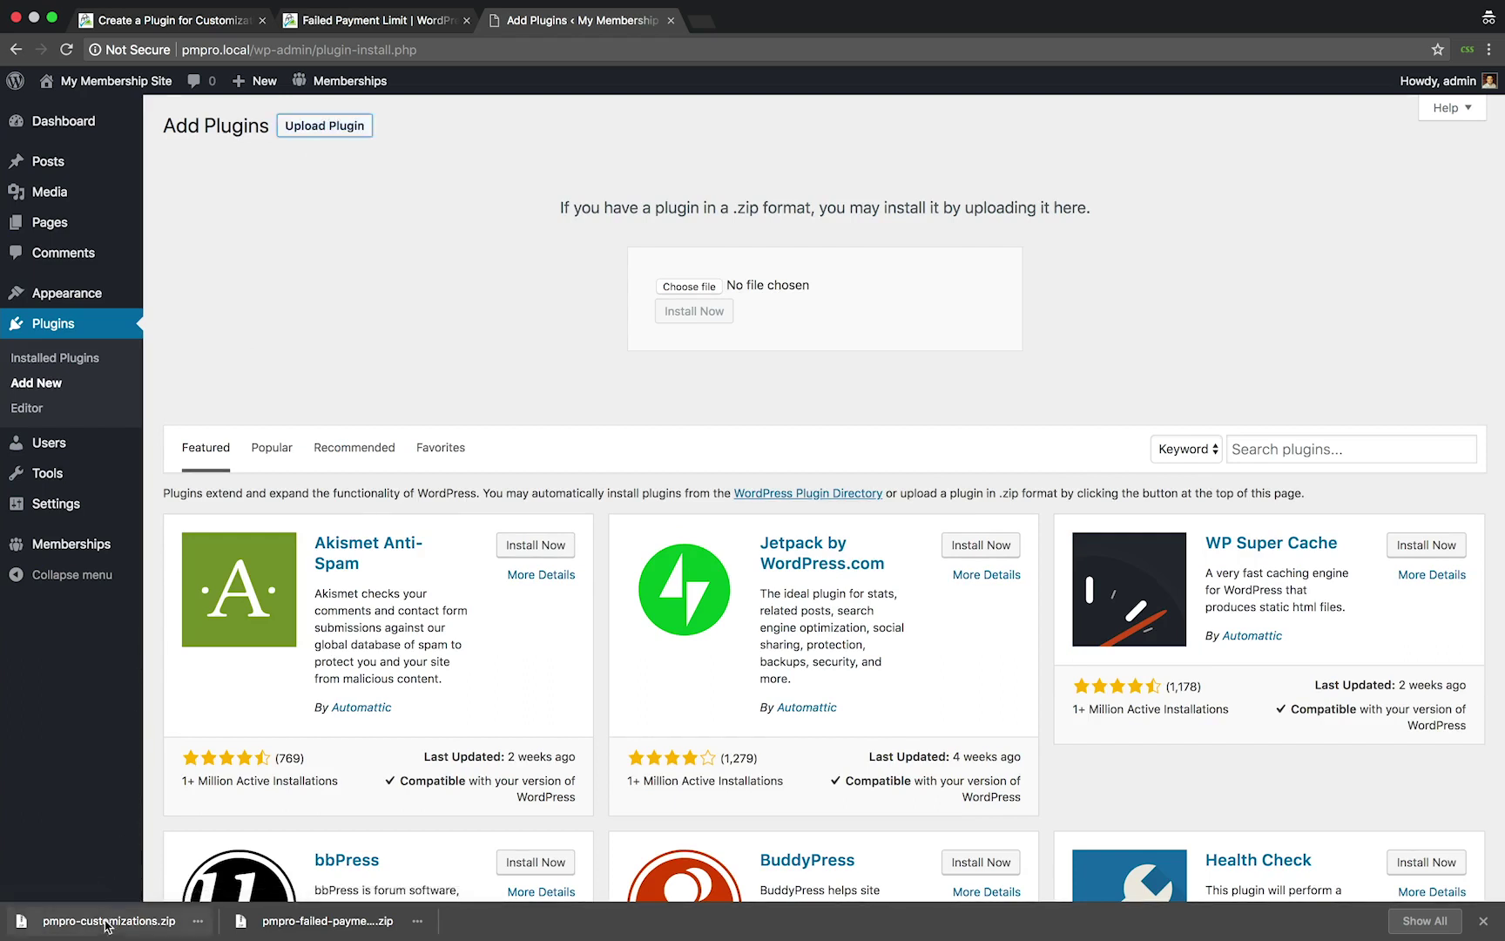
drag(105, 926, 684, 295)
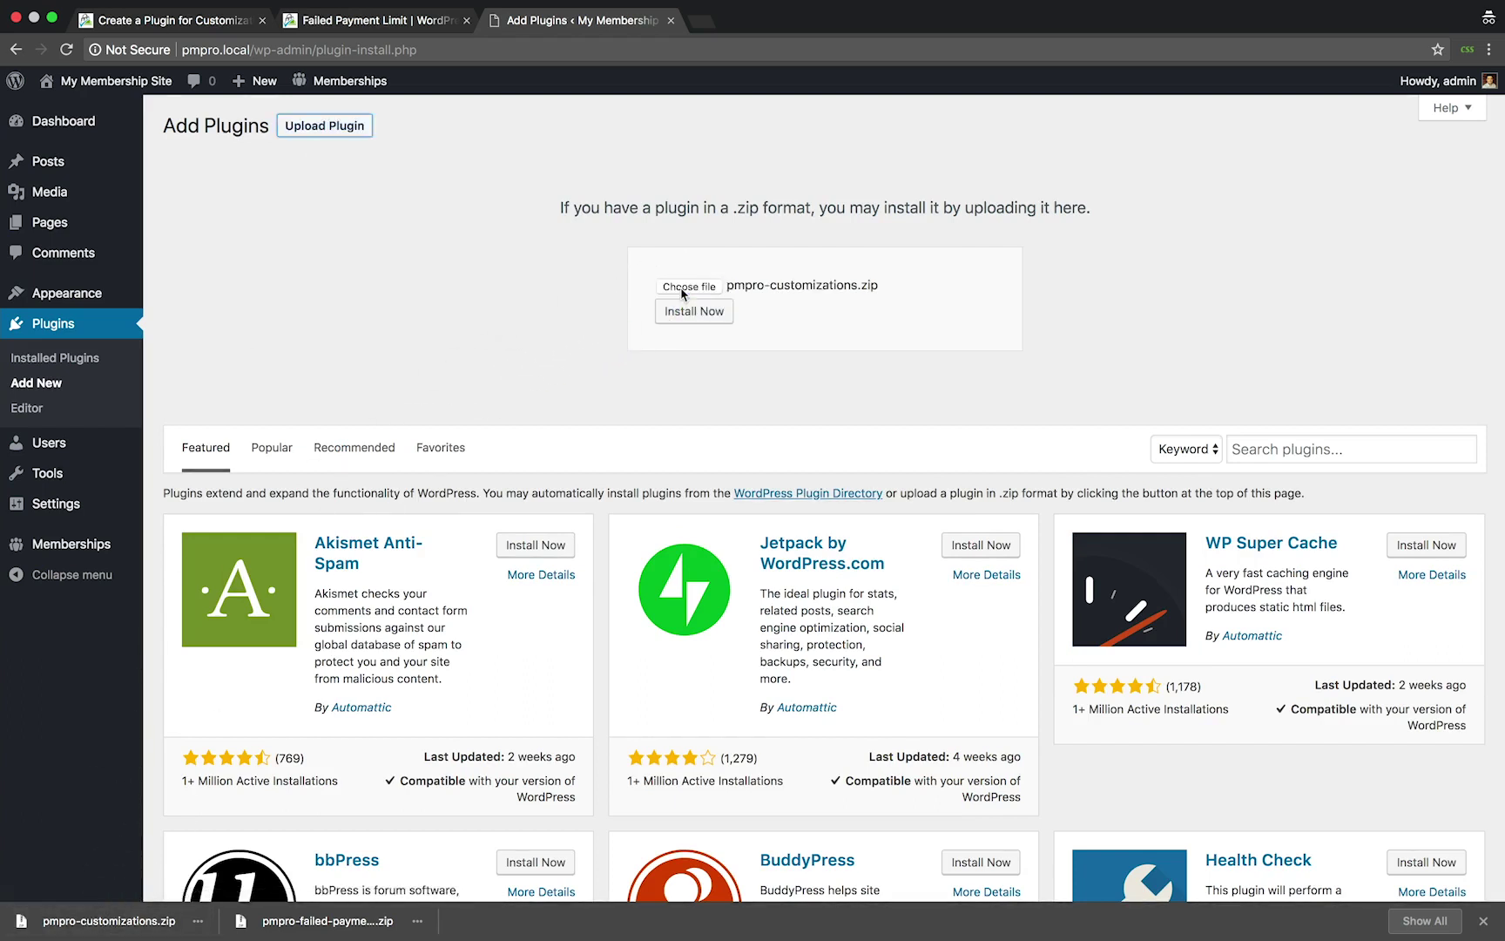
click(693, 319)
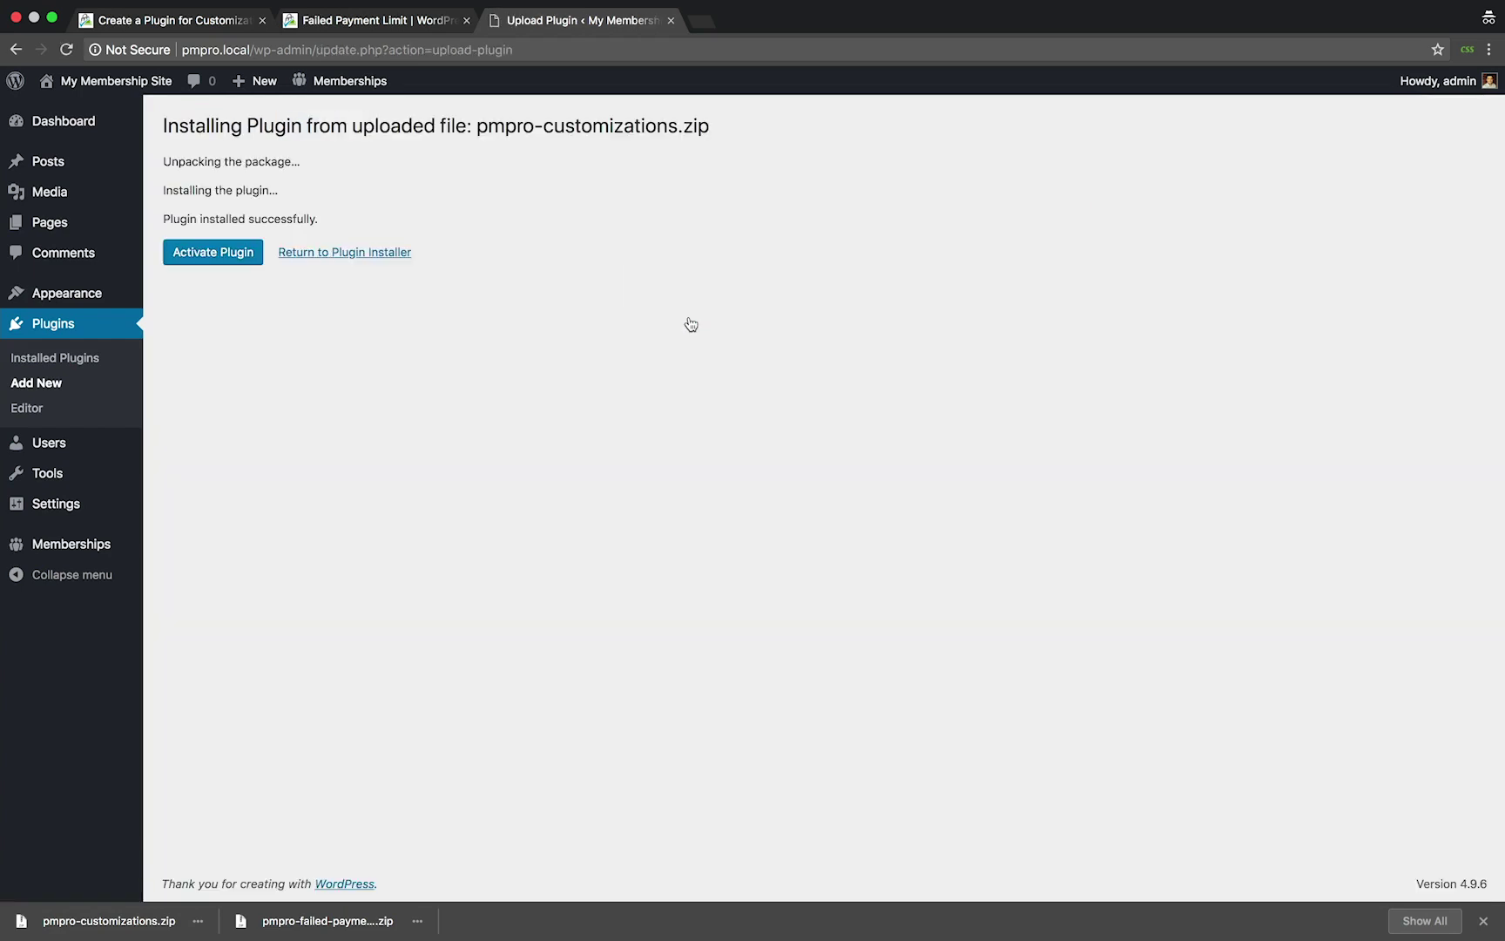
click(254, 264)
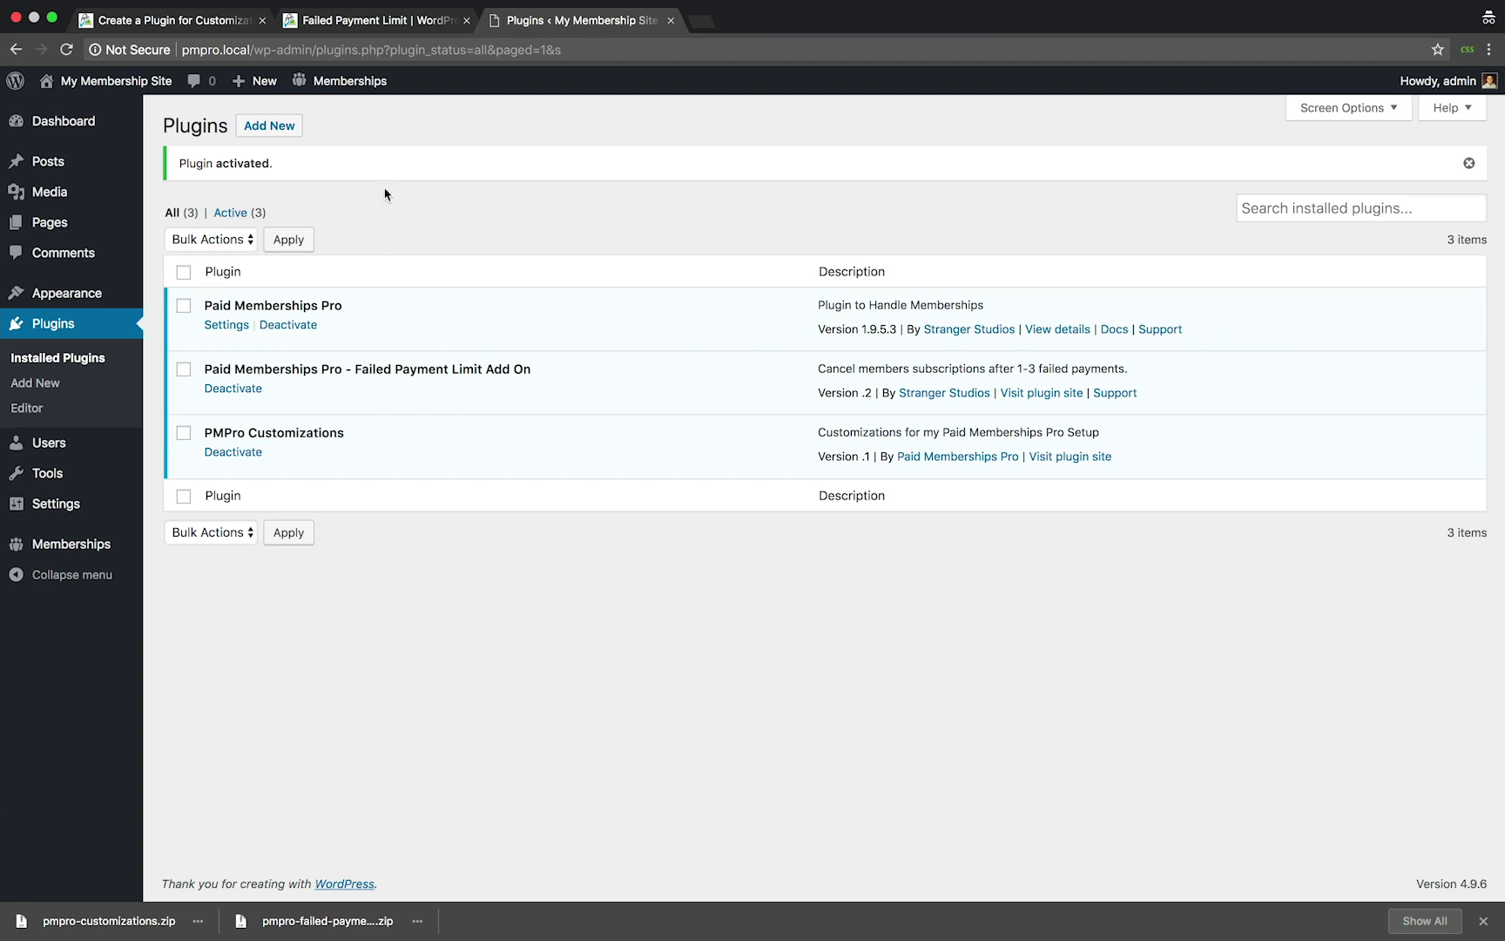
click(370, 24)
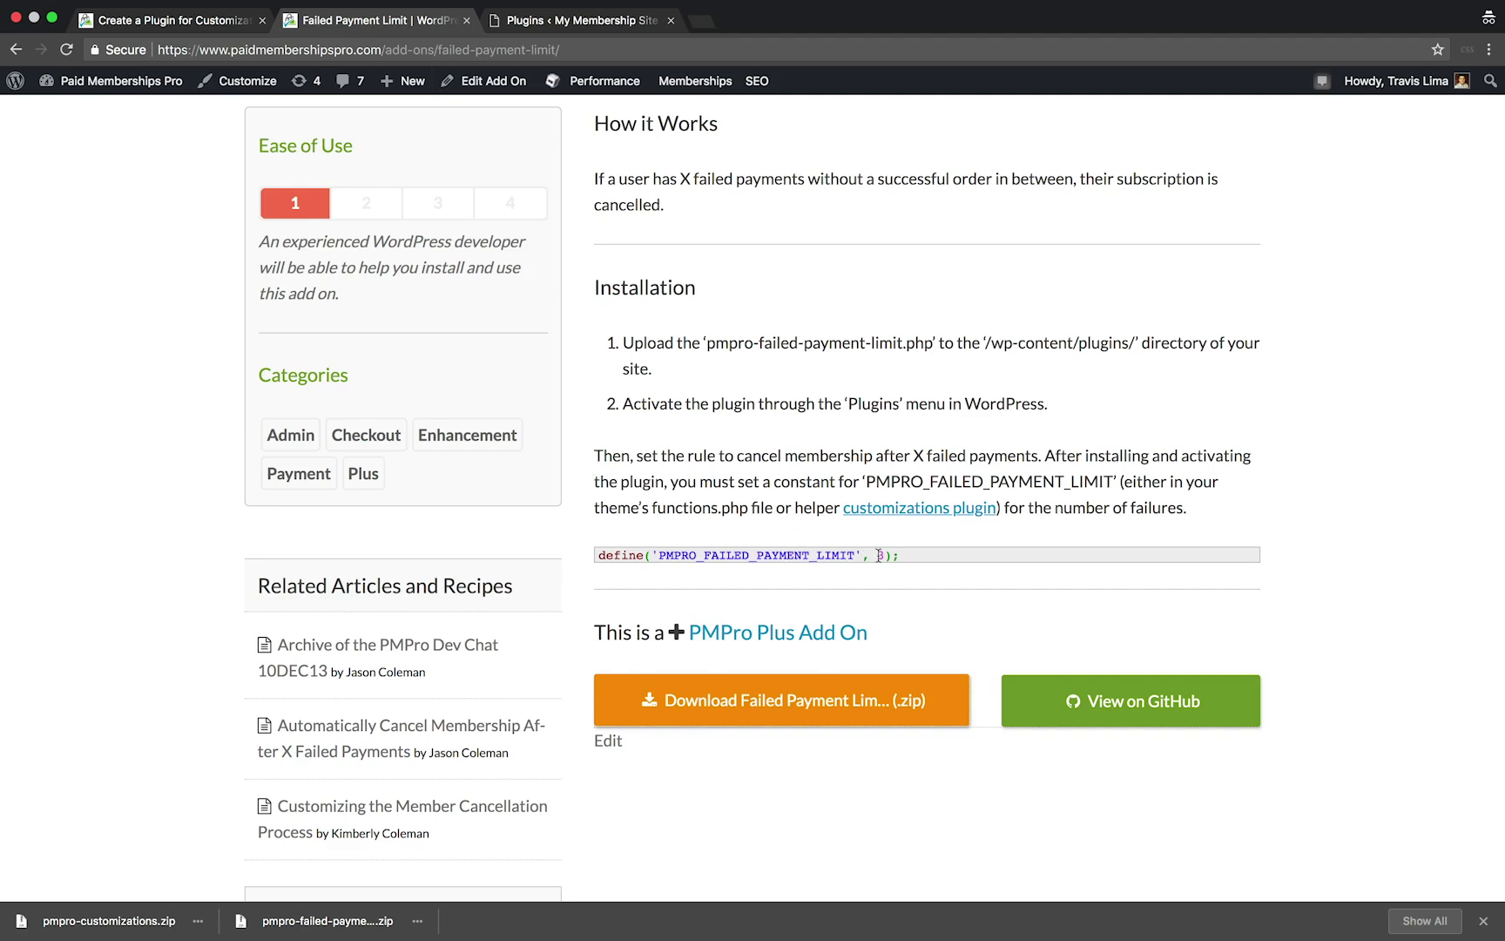
- Copy the PMPRO_FAILED_PAYMENT_LIMIT define() line and switch to Local by Flywheel
drag(918, 557, 593, 561)
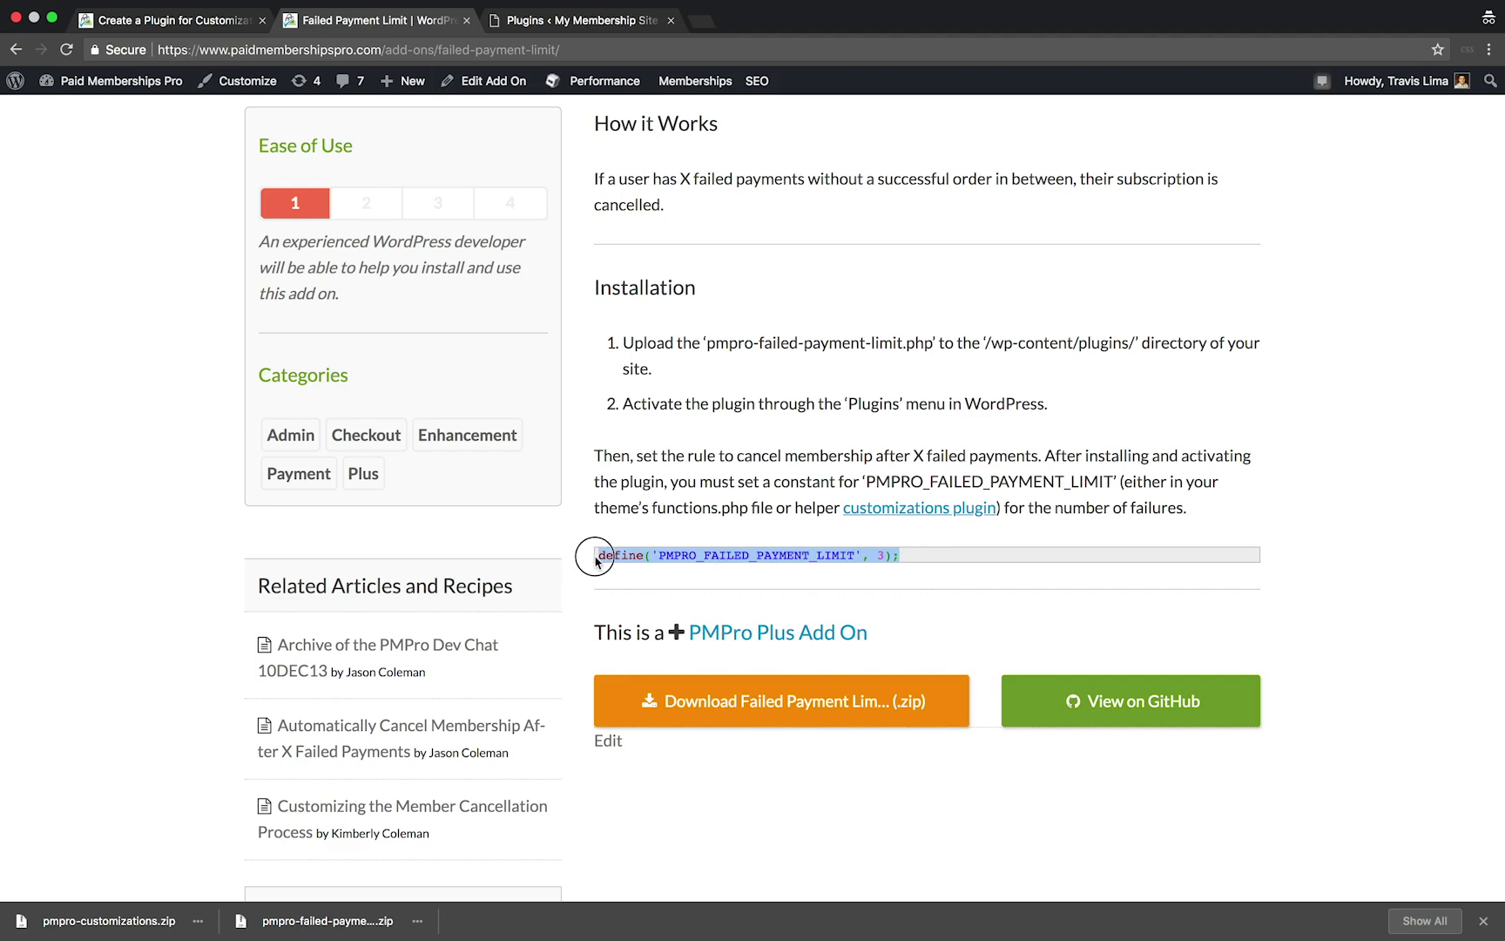
right_click(622, 556)
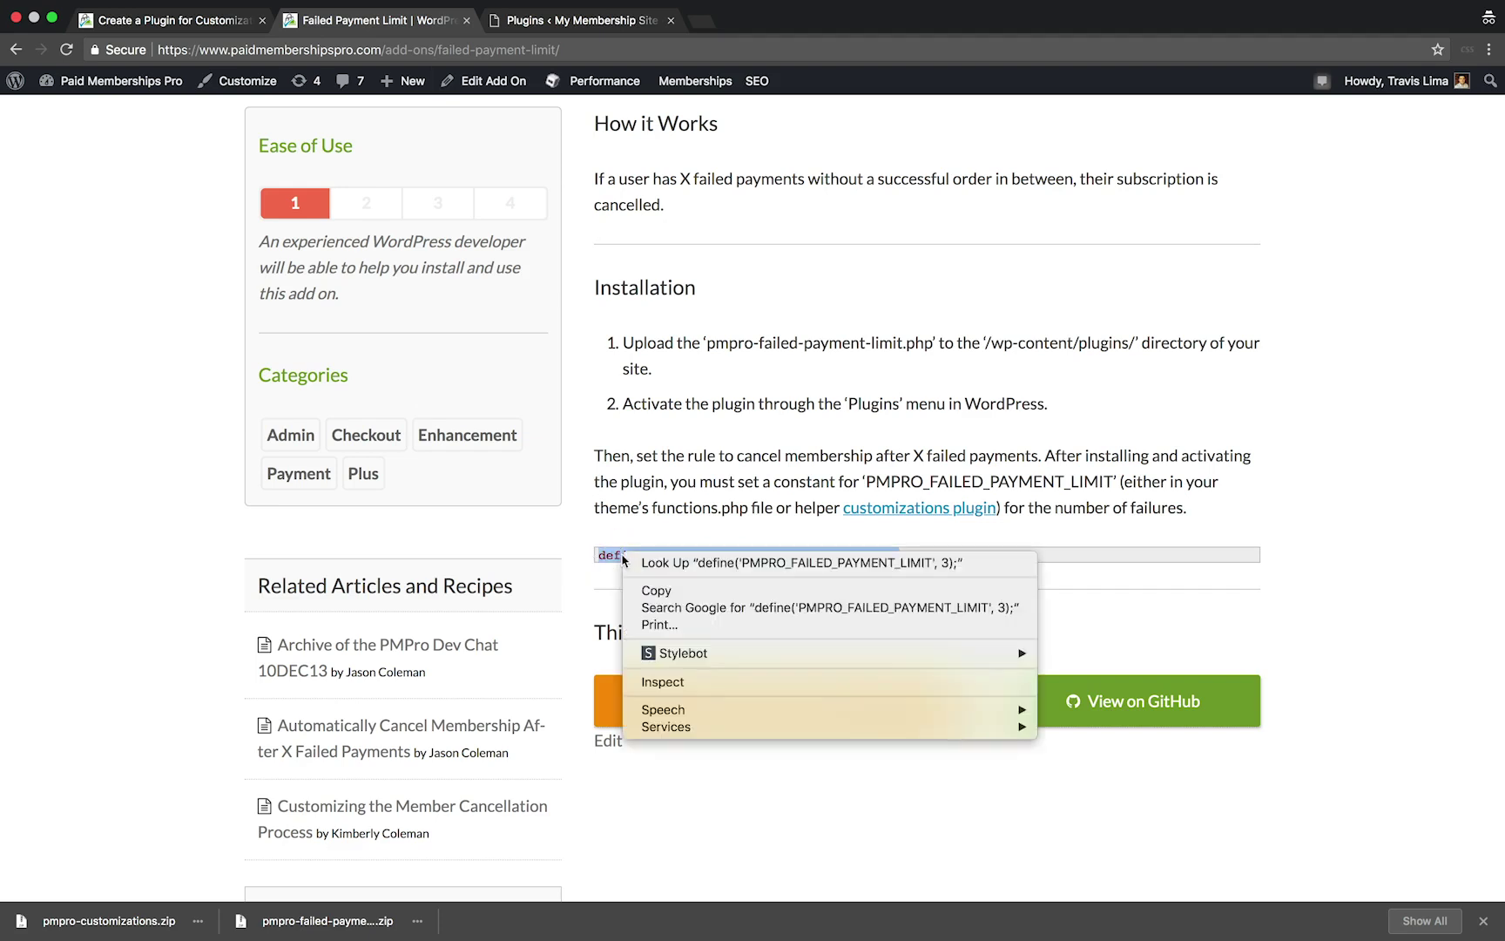
click(648, 589)
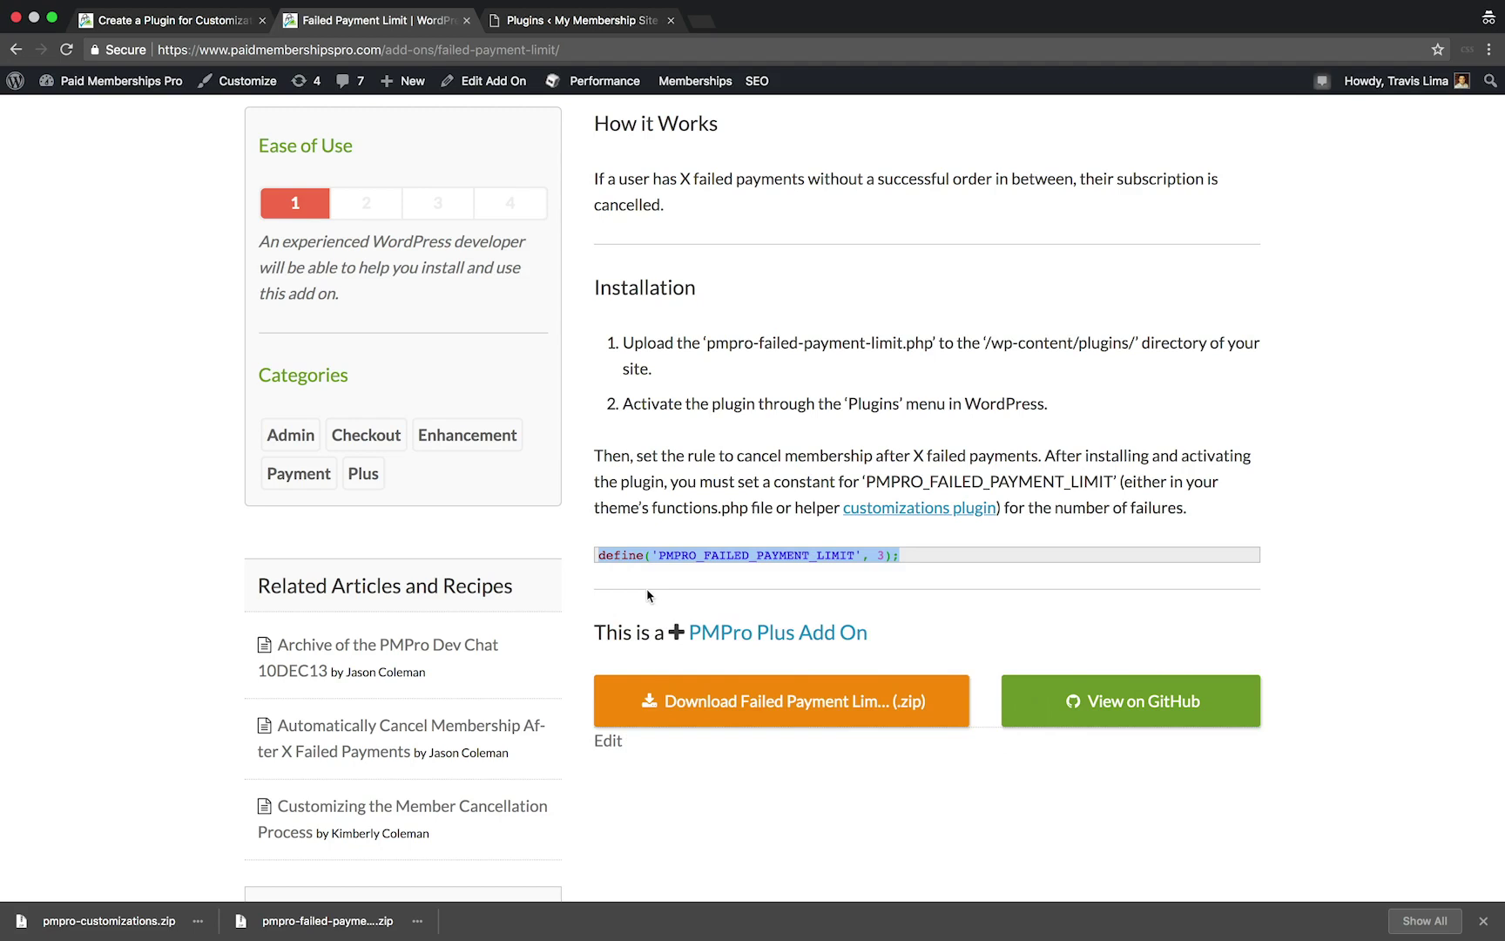
key(super+Tab)
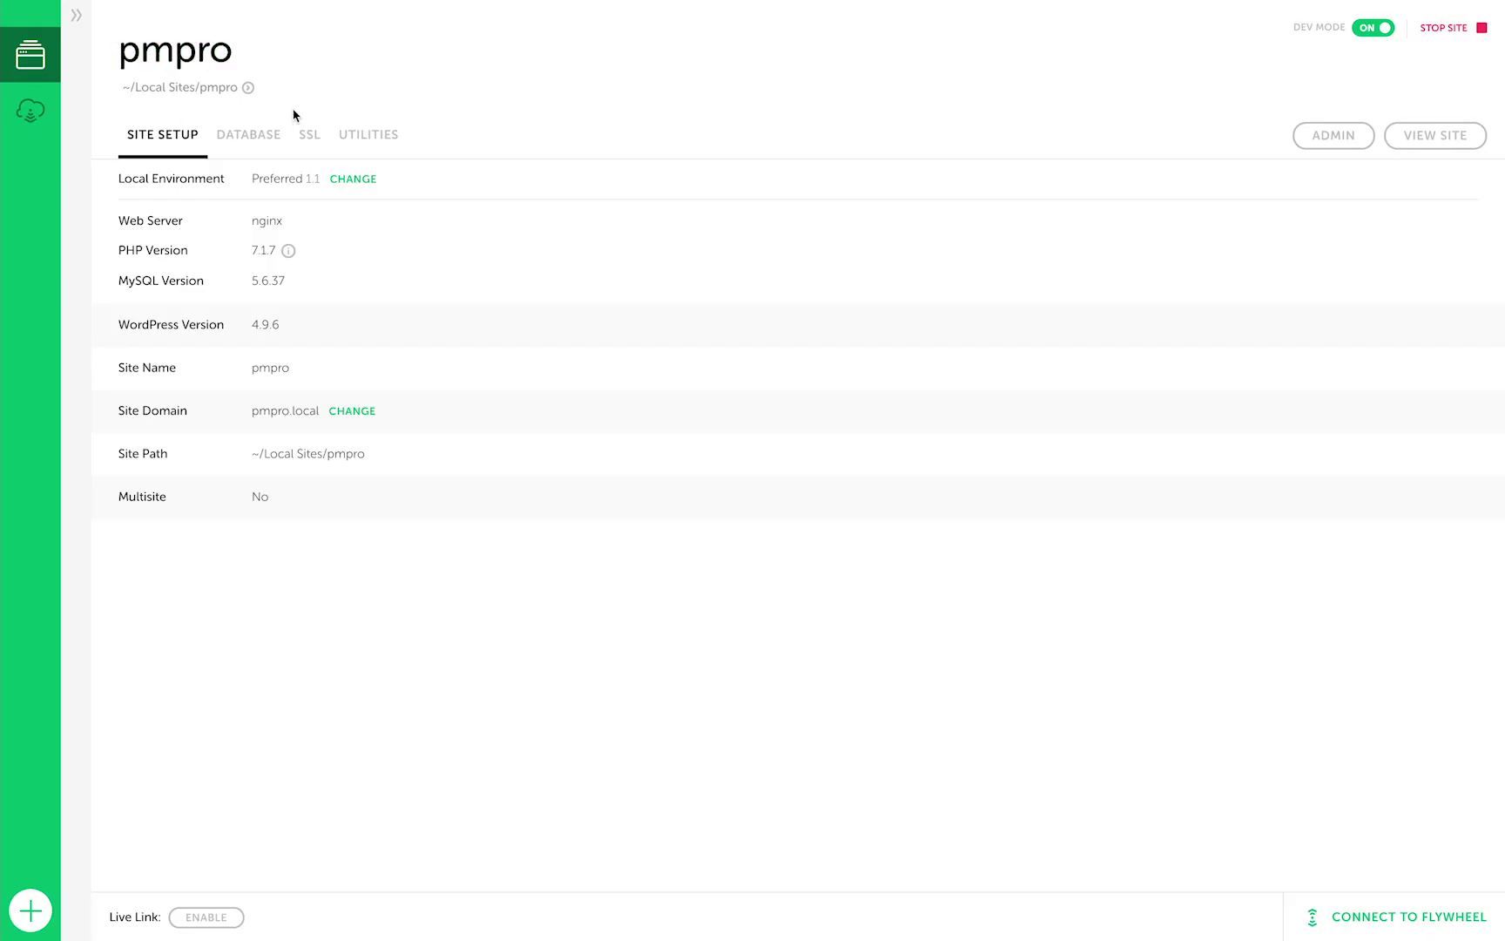
- Browse pmpro > app > public > wp-content > plugins > pmpro-customizations and right-click its PHP file
click(248, 89)
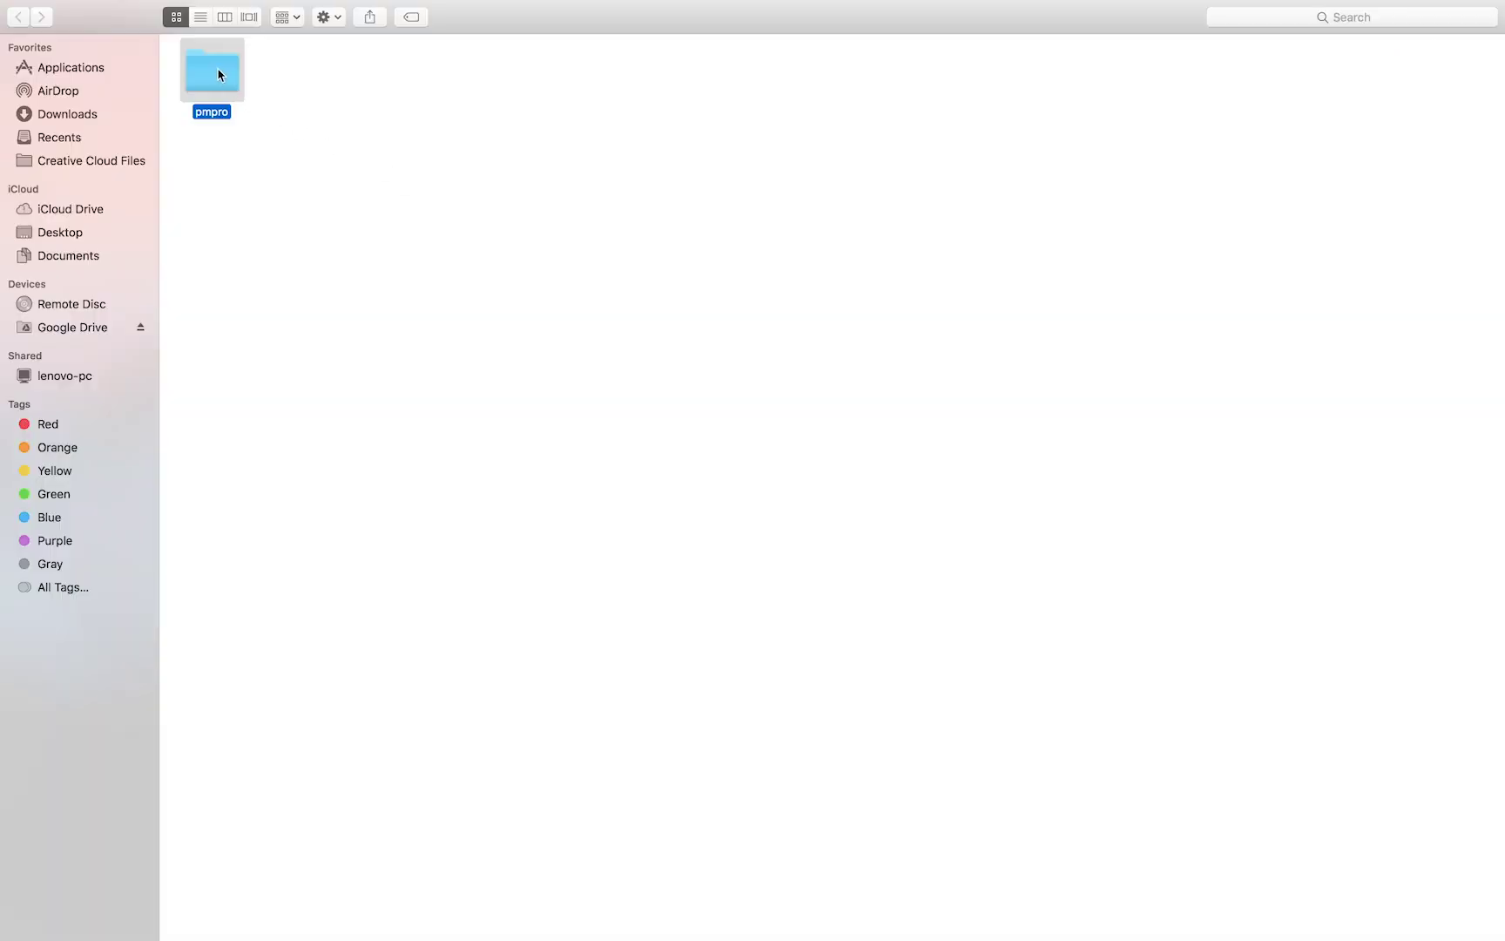
double_click(218, 74)
double_click(218, 74)
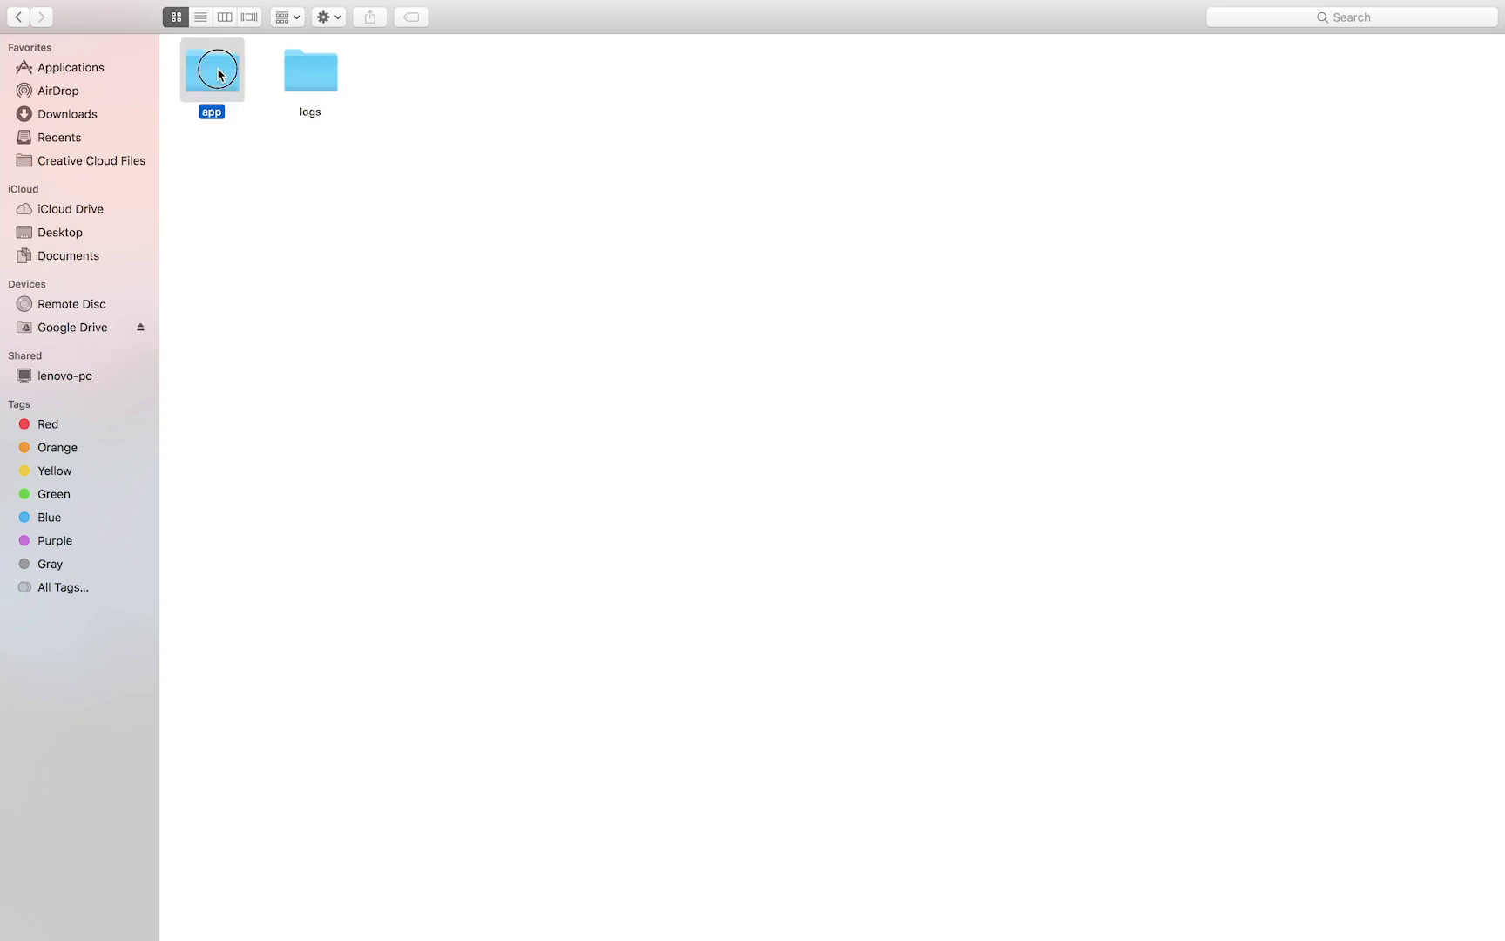
click(218, 75)
double_click(217, 74)
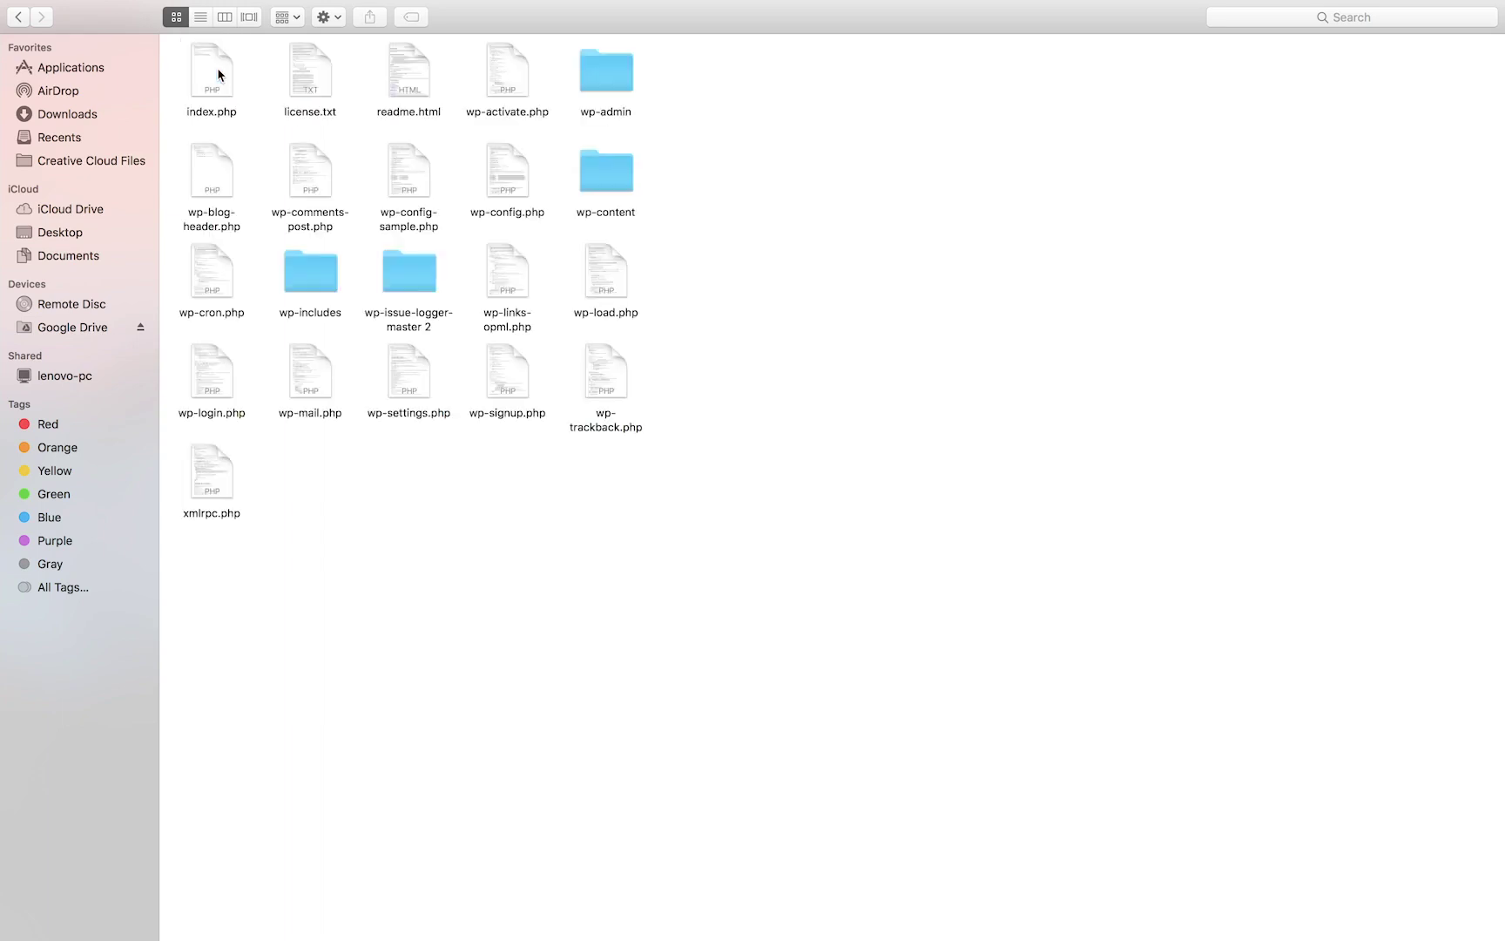
double_click(607, 164)
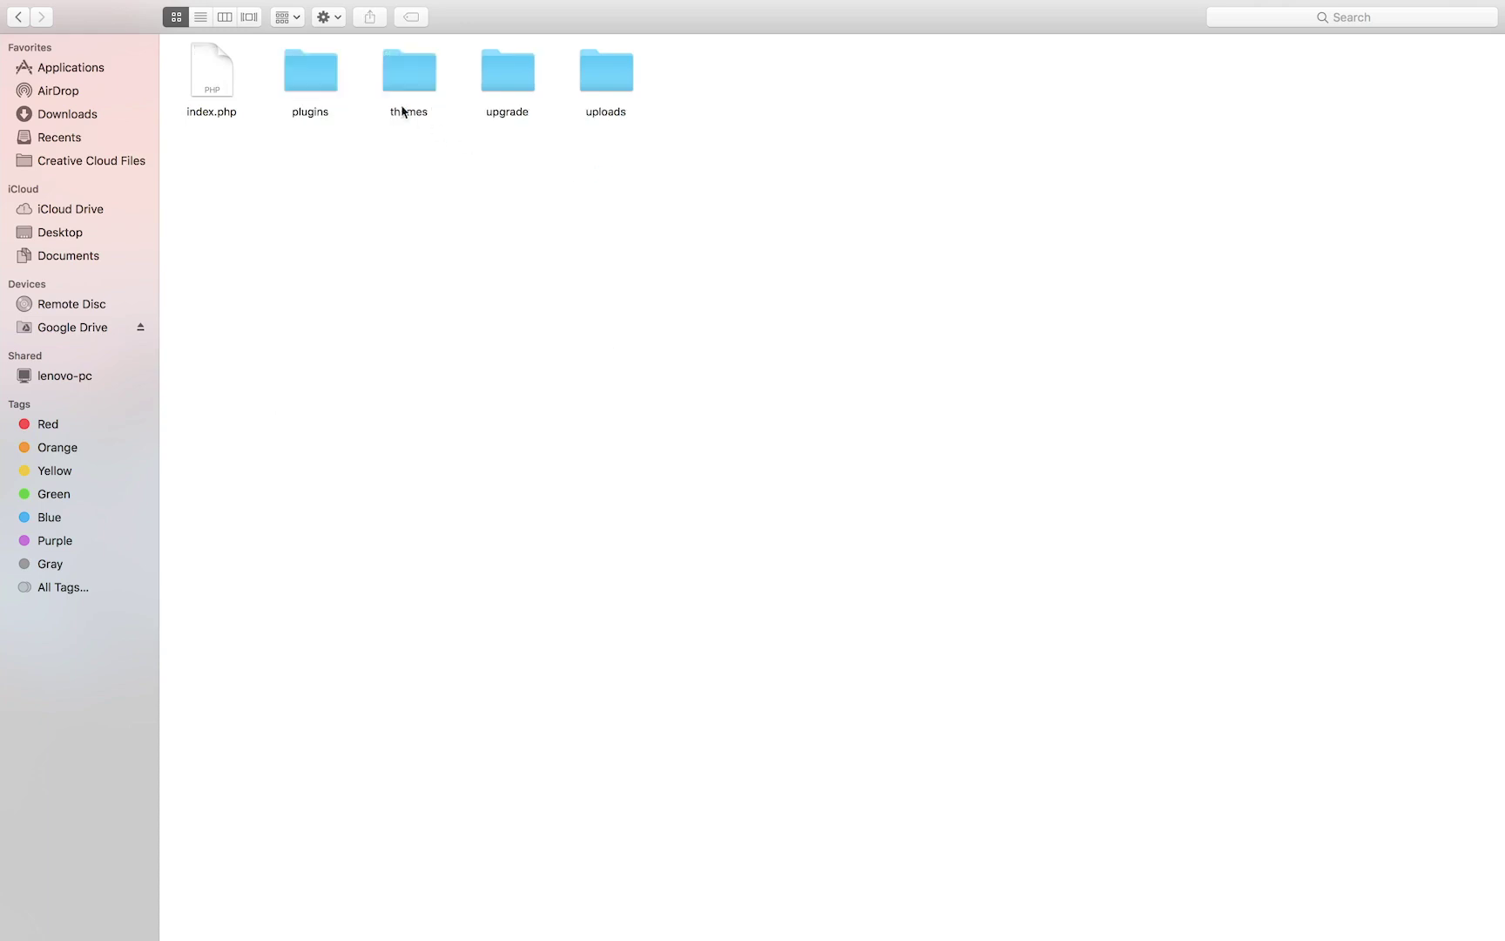
double_click(313, 71)
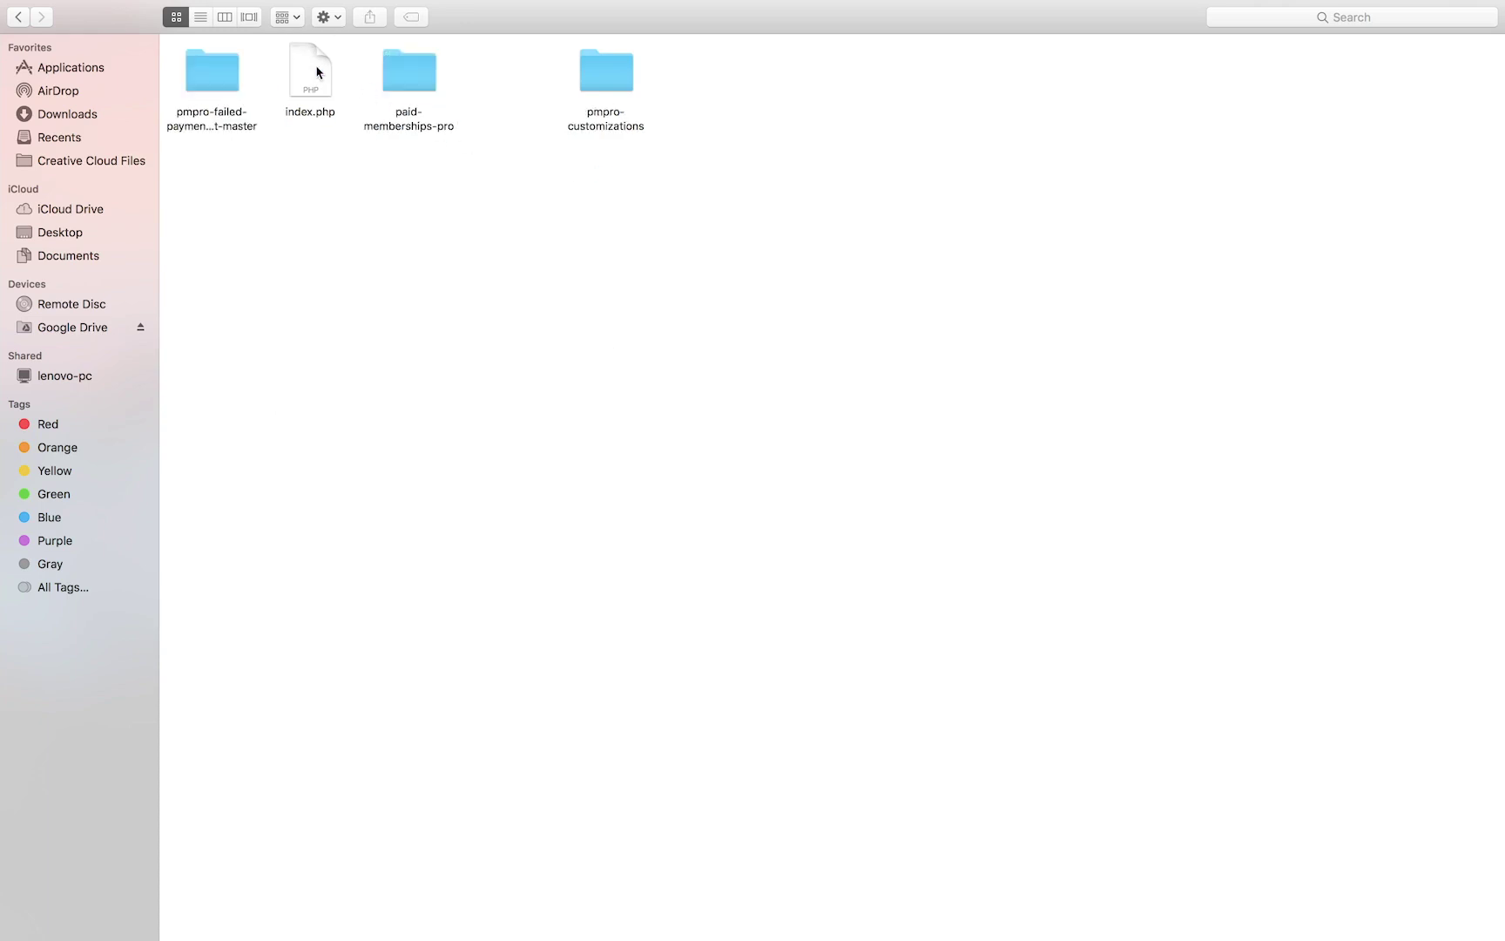
double_click(602, 79)
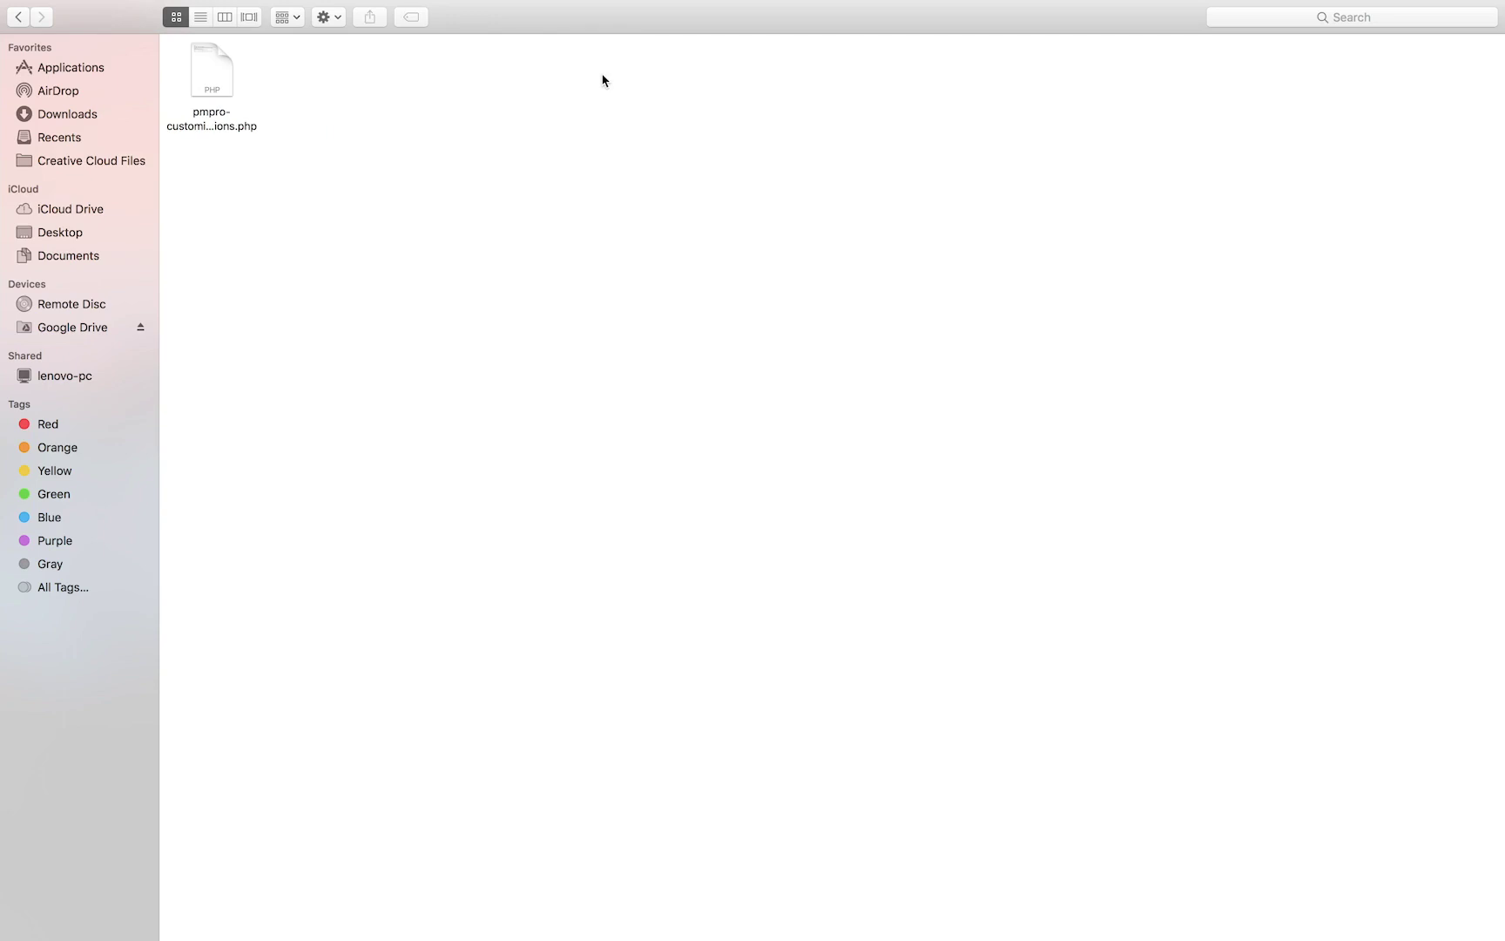
right_click(214, 80)
mouse_move(295, 100)
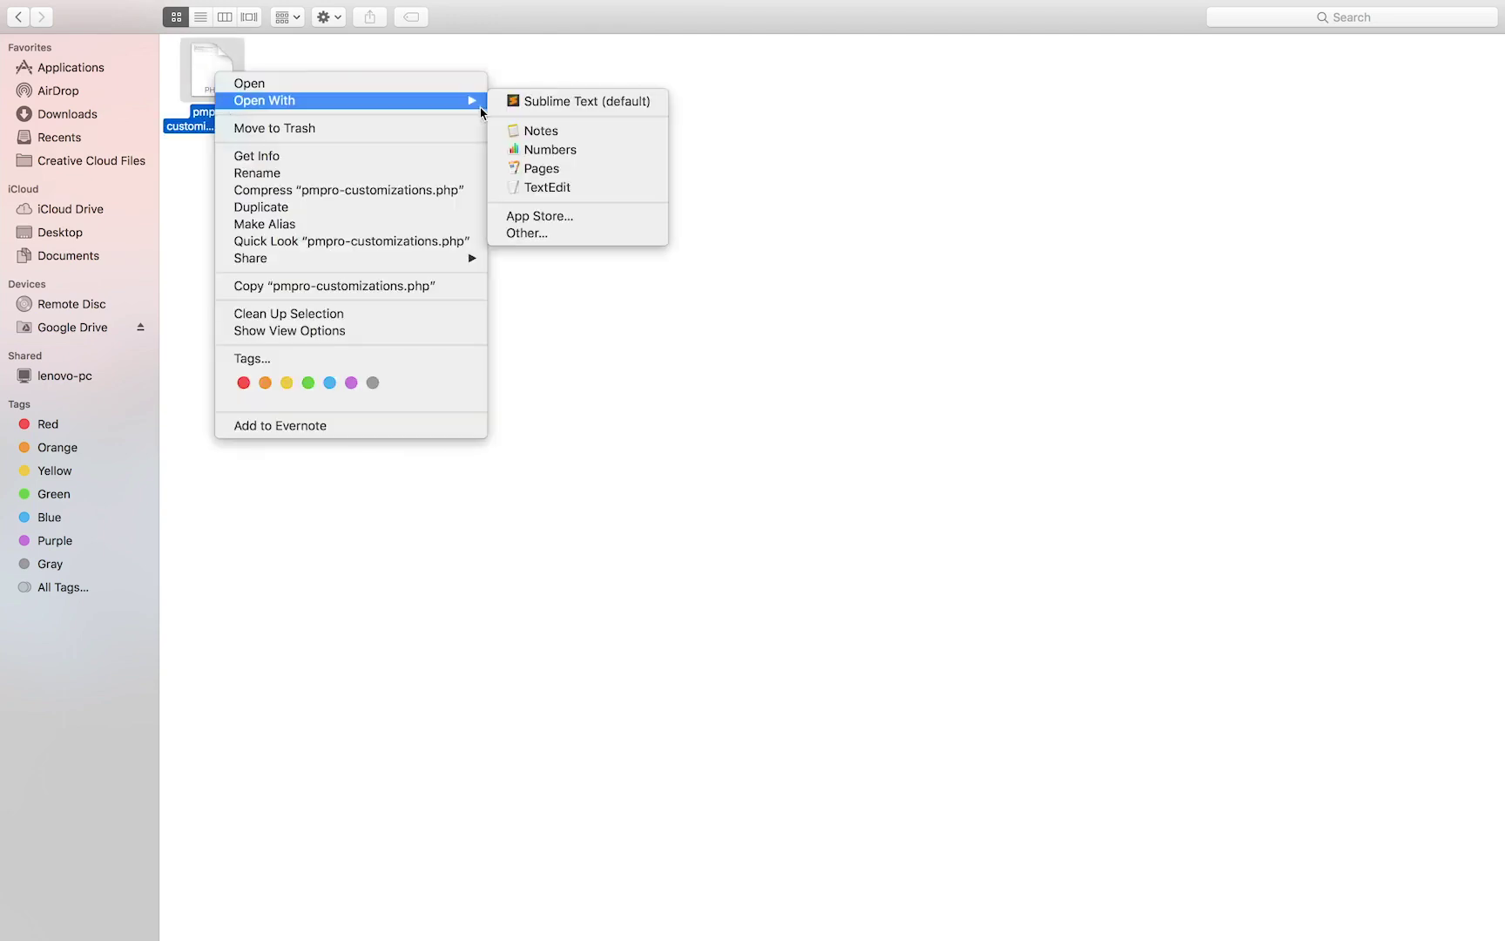
- Open pmpro-customizations.php in Sublime Text and add blank lines below the customization comment
click(525, 109)
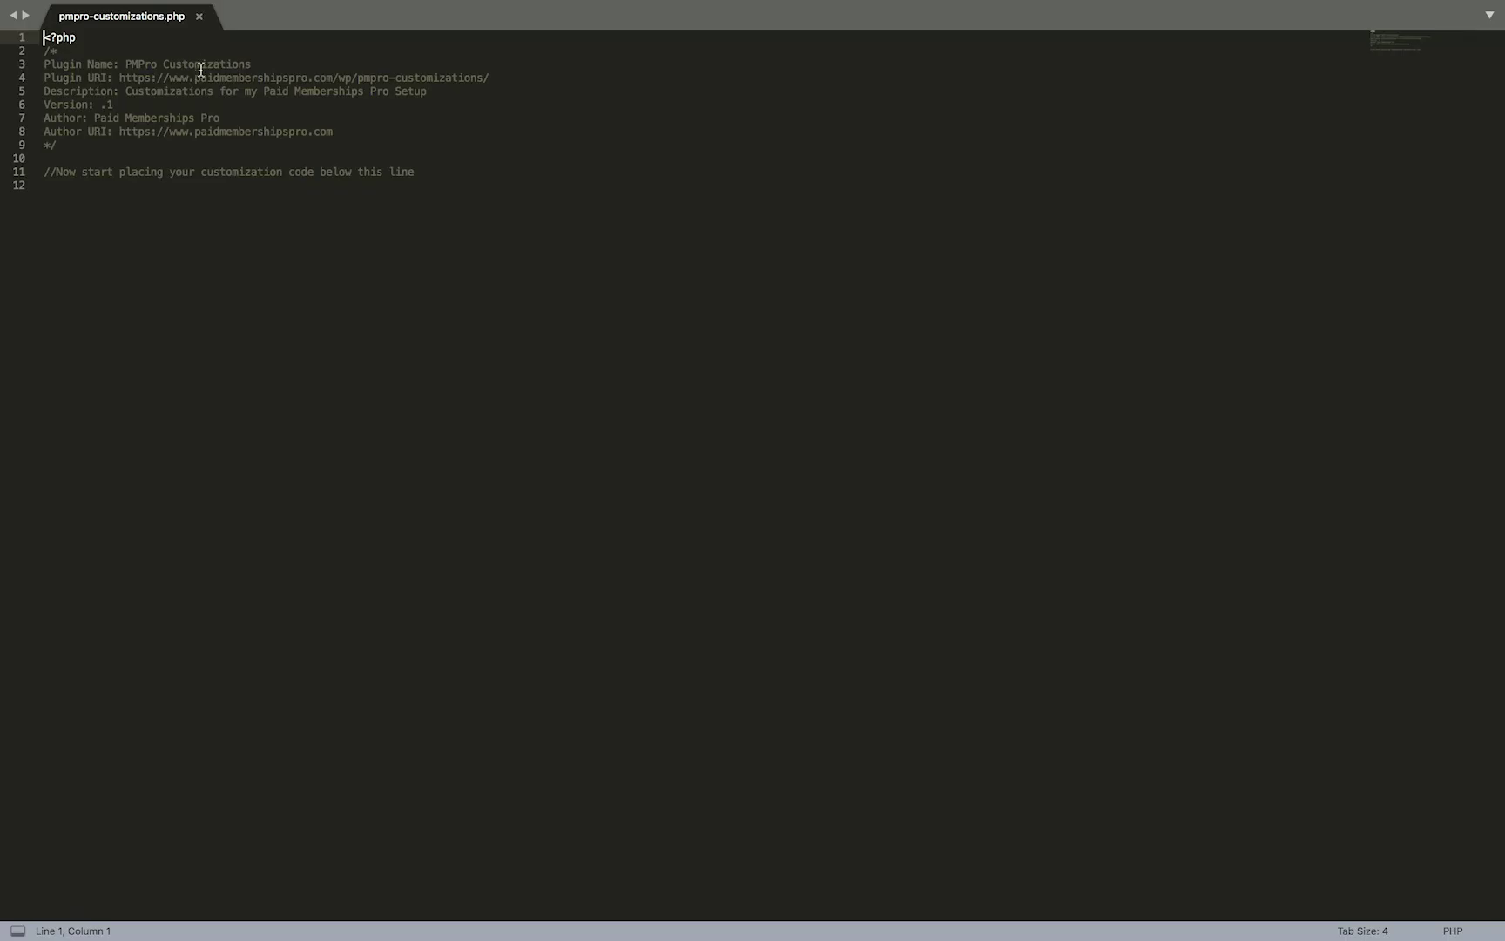
drag(44, 173, 420, 171)
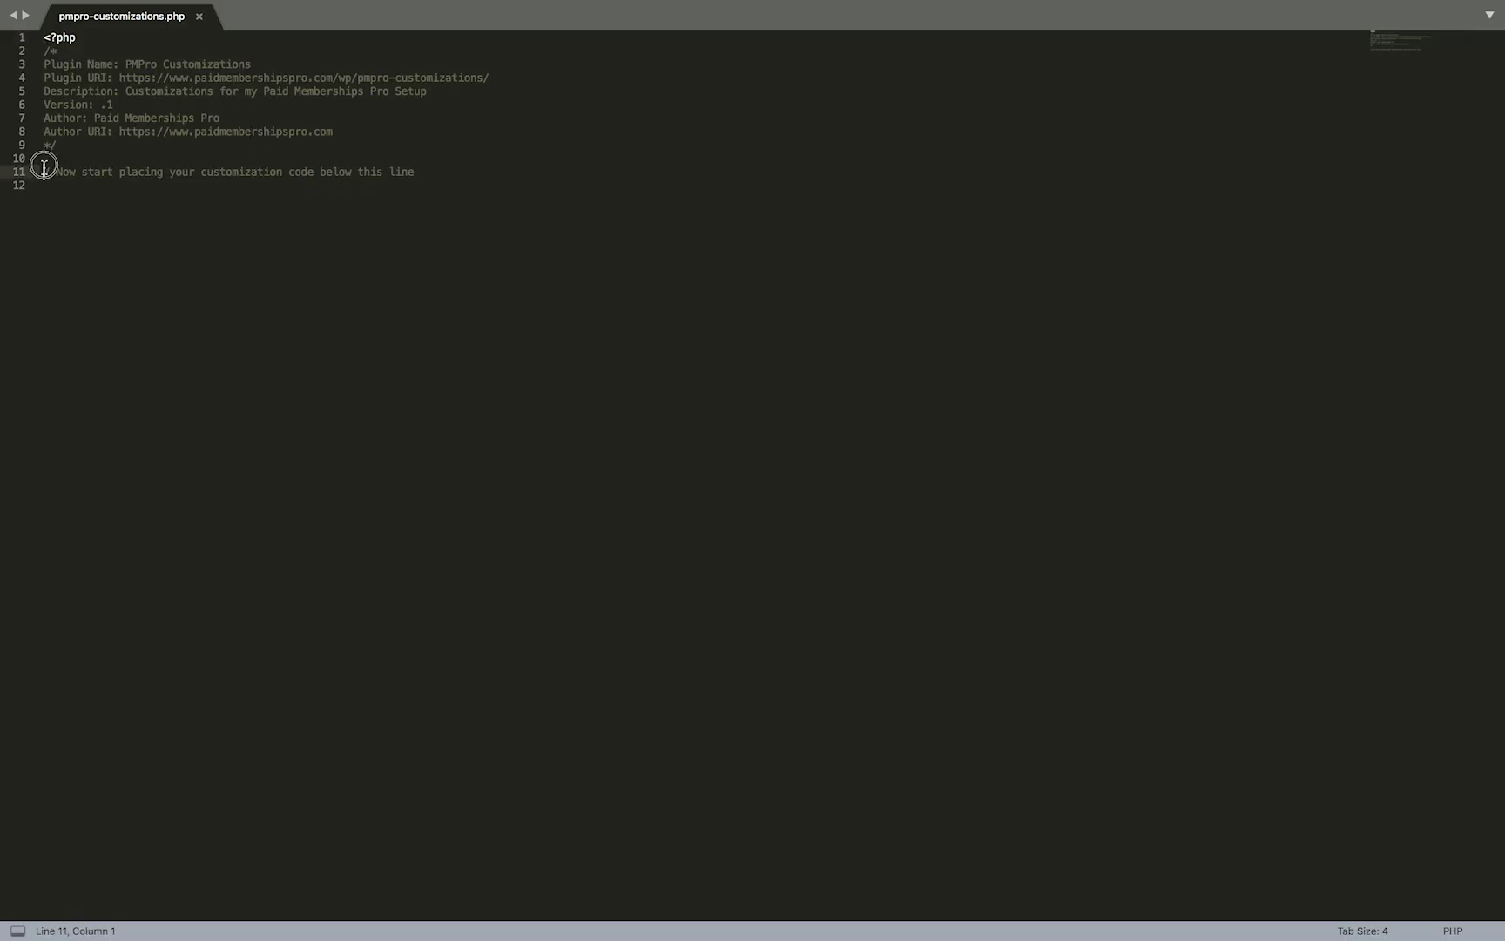
click(420, 171)
key(Return)
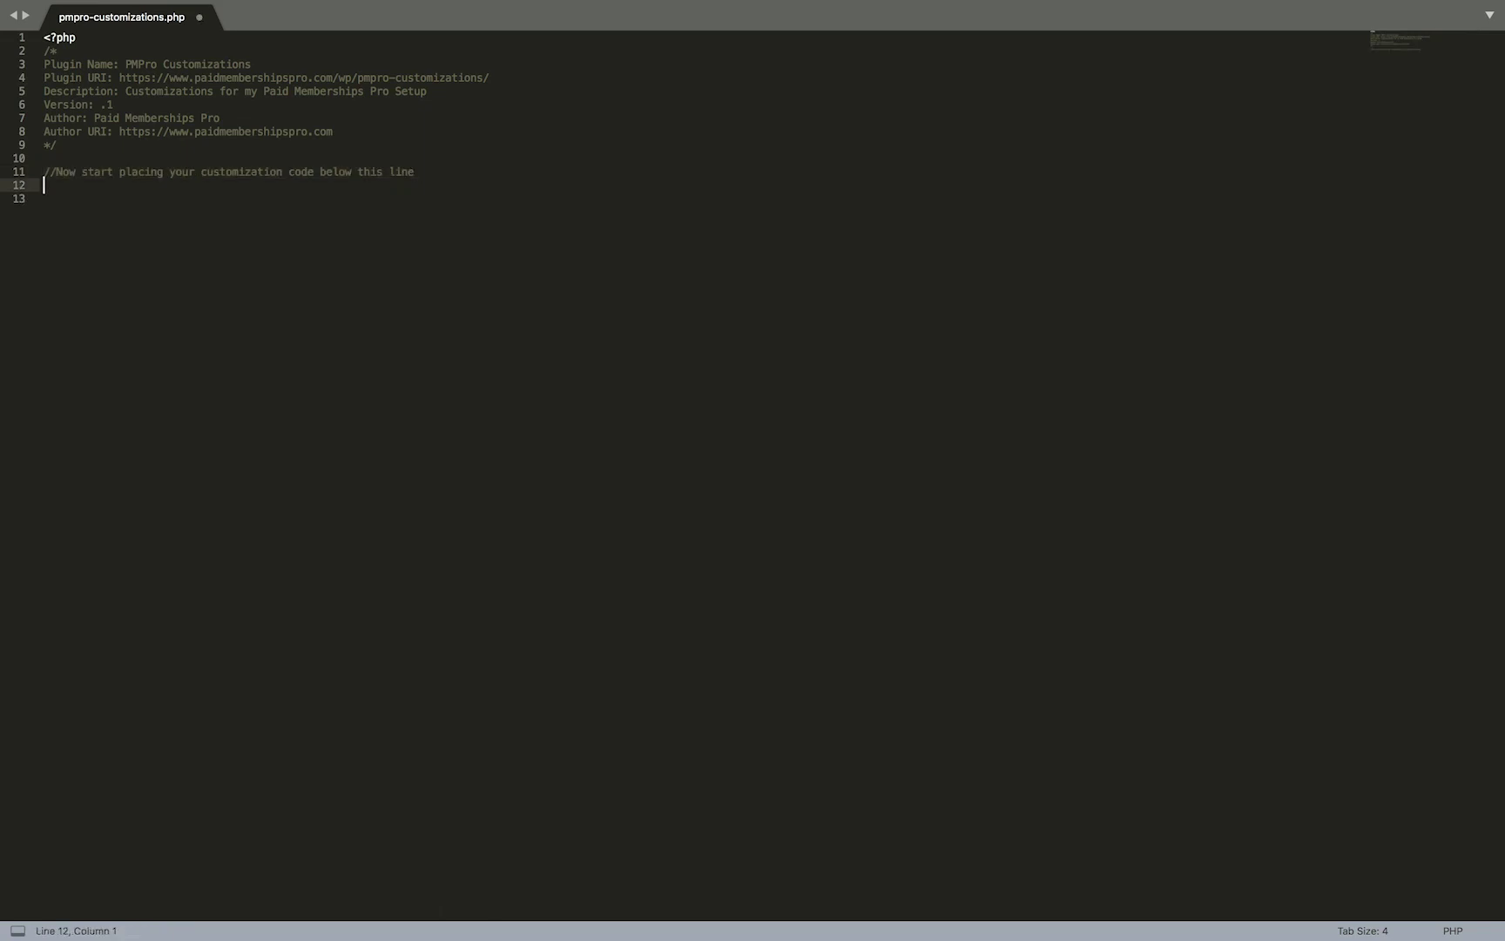
key(Return)
text(define('PMPRO_FAILED_PAYMENT_LIMIT', 3);)
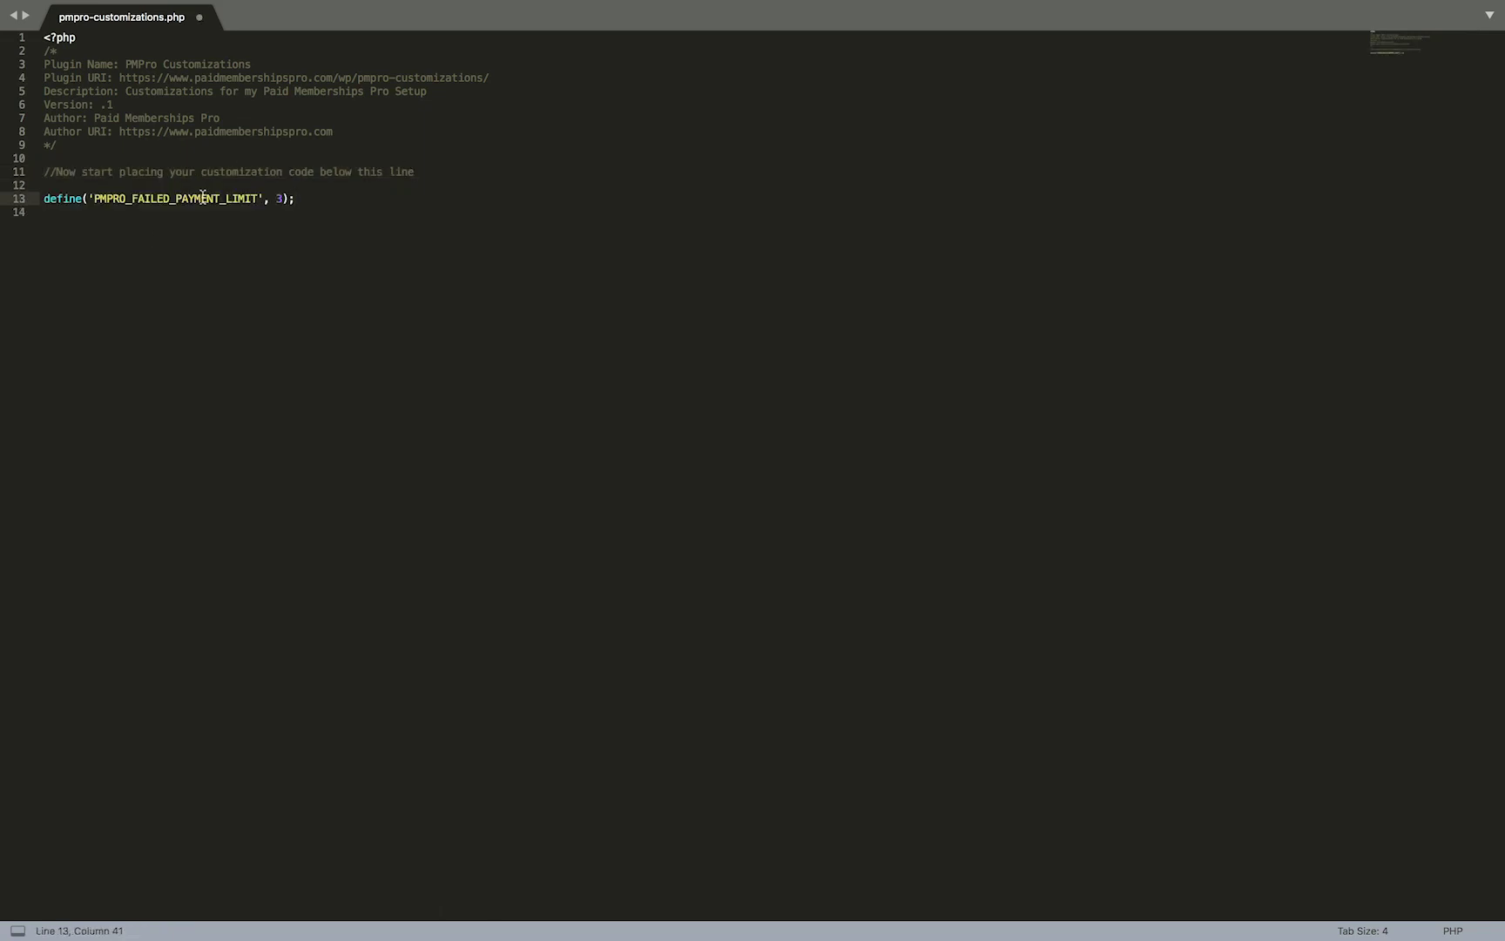
- Change the PMPRO_FAILED_PAYMENT_LIMIT value from 3 to 2 and save the file
double_click(278, 198)
text(2)
click(305, 200)
mouse_move(158, 5)
click(157, 15)
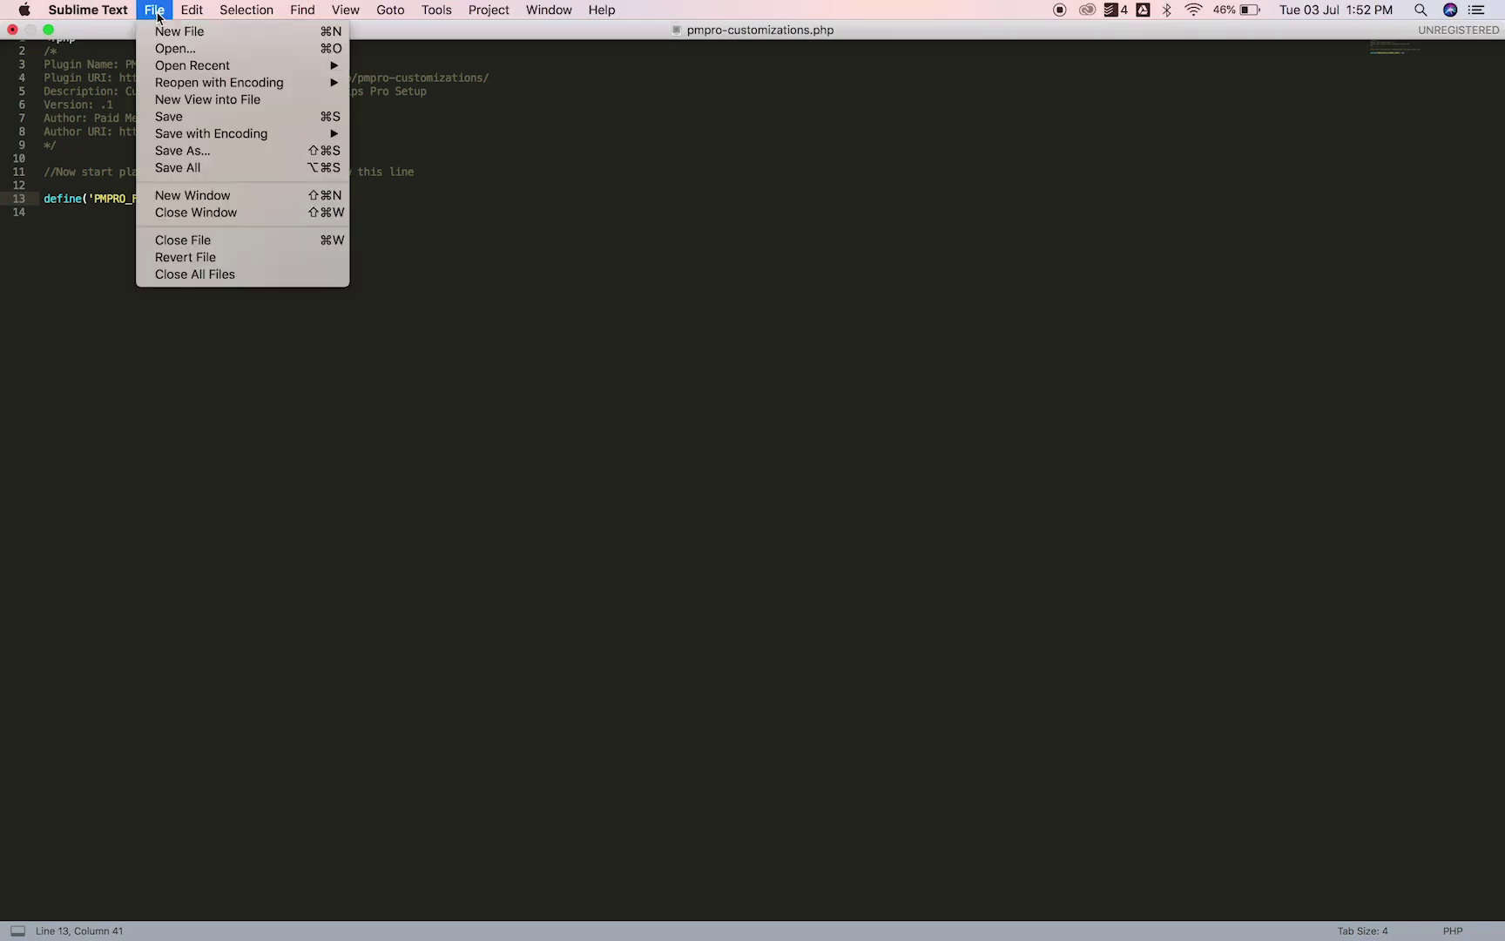
click(163, 117)
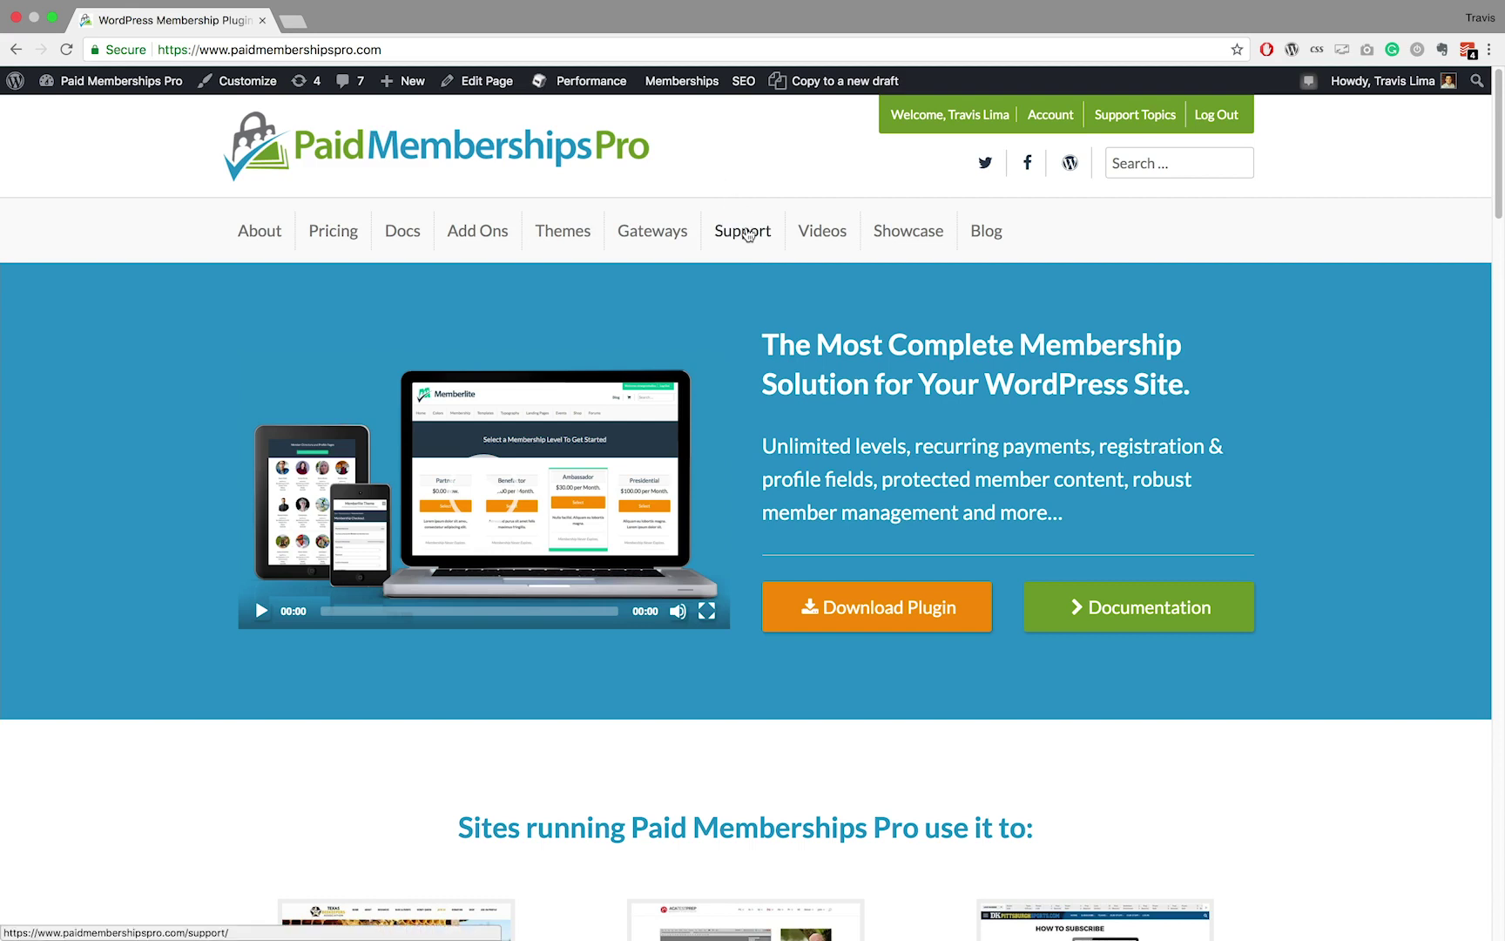
click(748, 234)
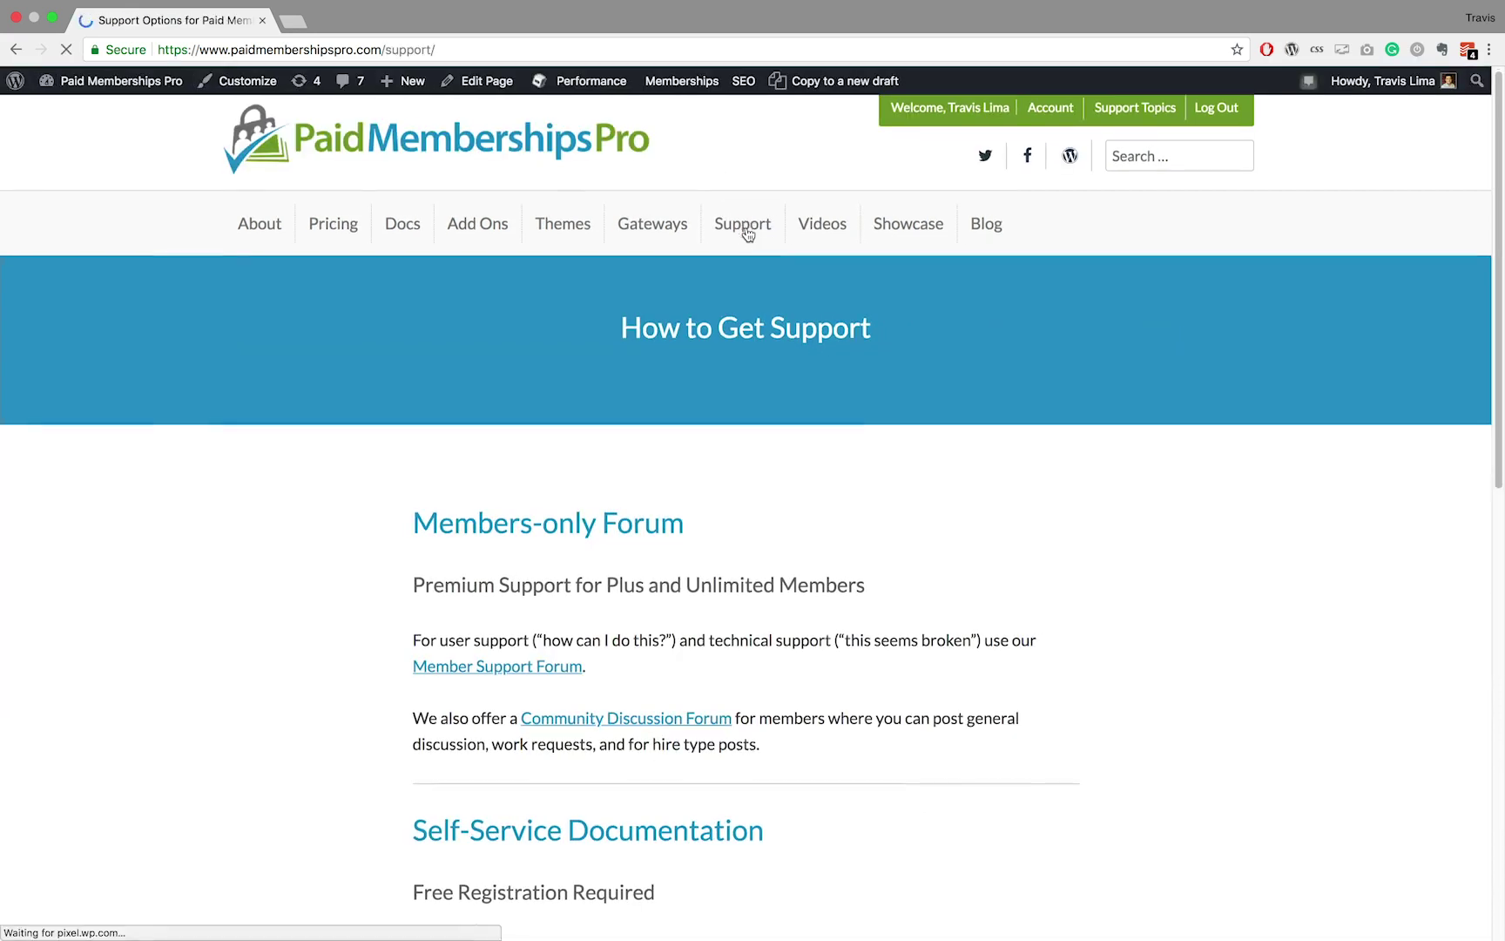
scroll(749, 234, down, 3)
scroll(749, 235, down, 2)
scroll(748, 234, down, 1)
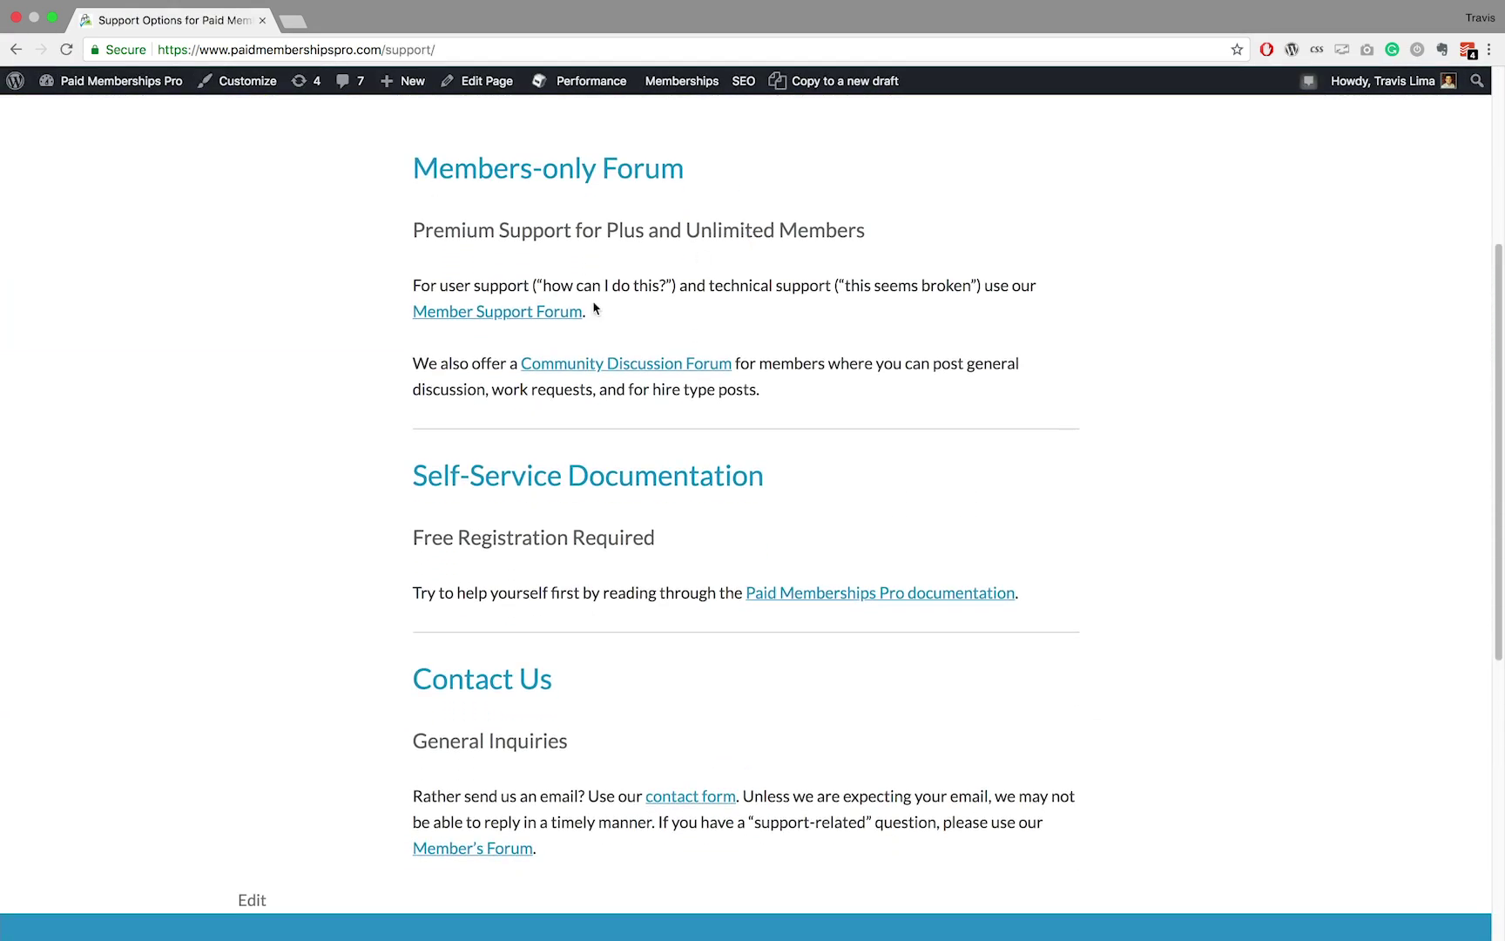
- Follow the 'Member Support Forum' link on the Paid Memberships Pro support page
click(575, 316)
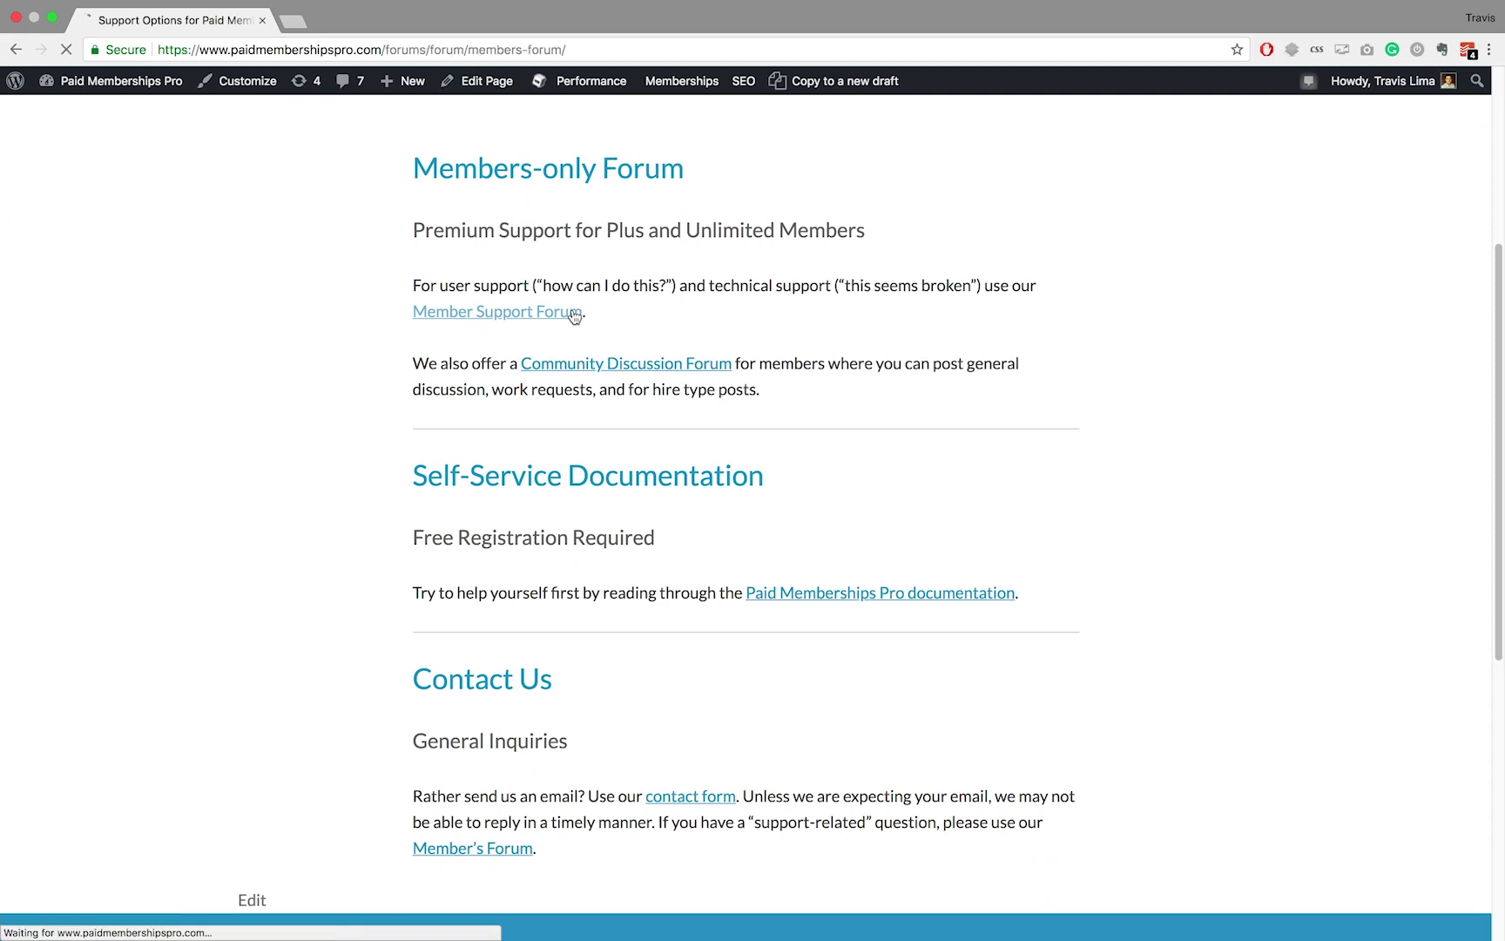
scroll(573, 316, down, 1)
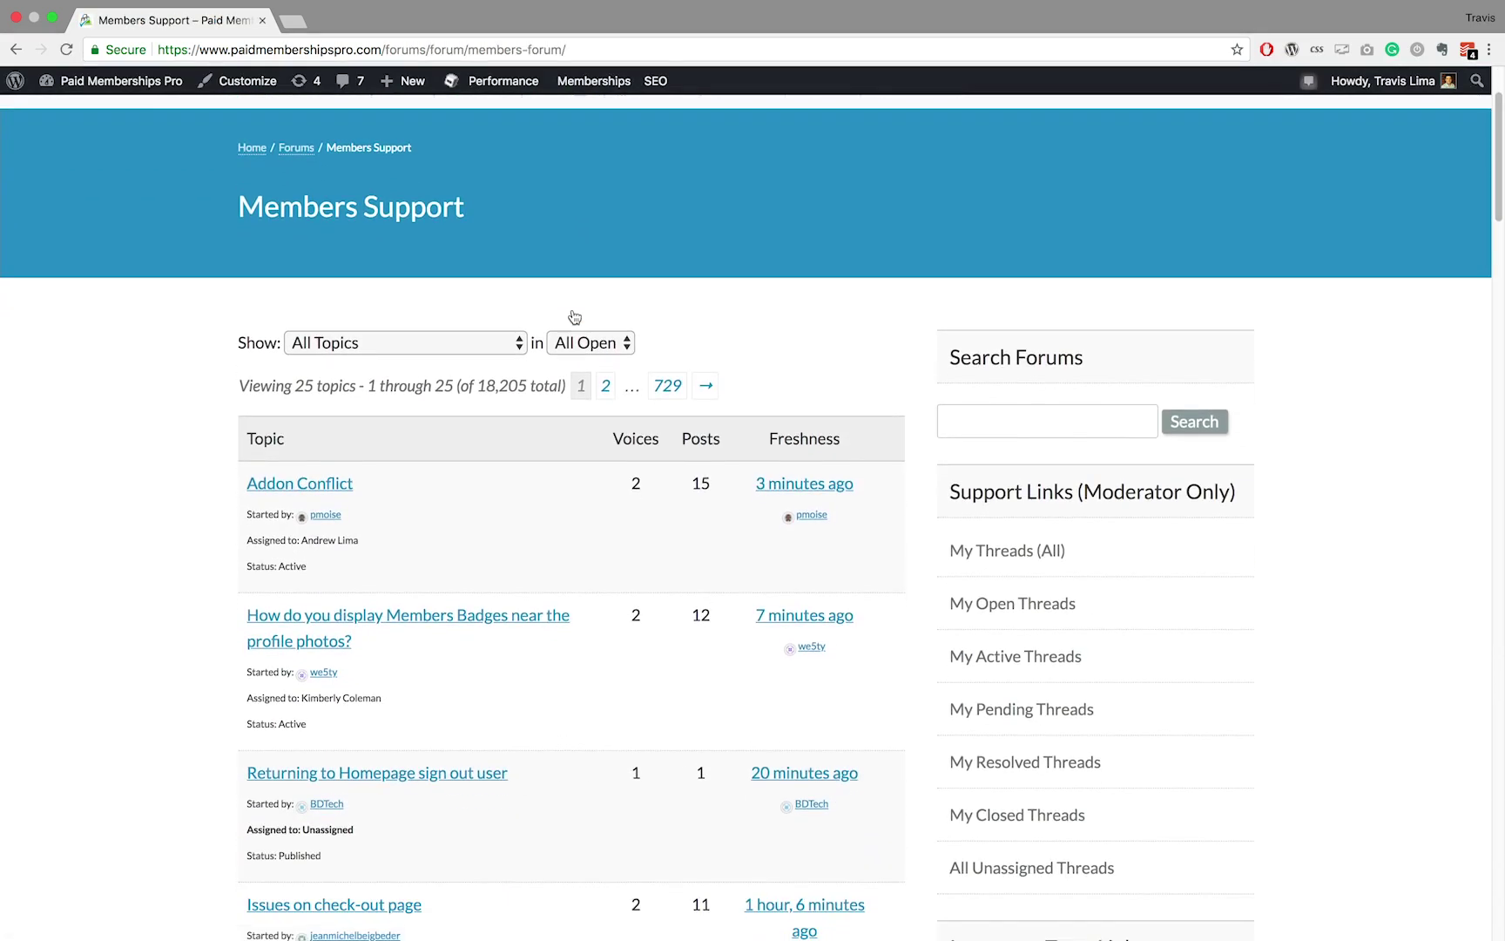